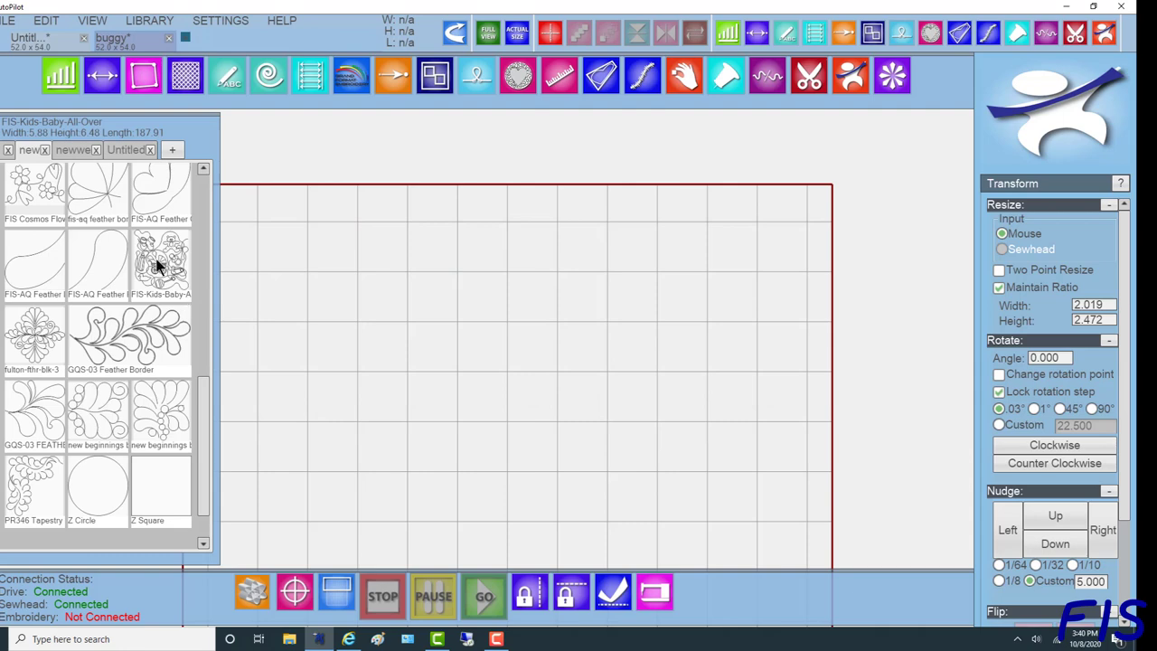
Step: Place the FIS-Kids-Baby-All-Over pattern on the quilt and enlarge it to about 17.47 by 19.24
left_click(160, 263)
left_click(456, 327)
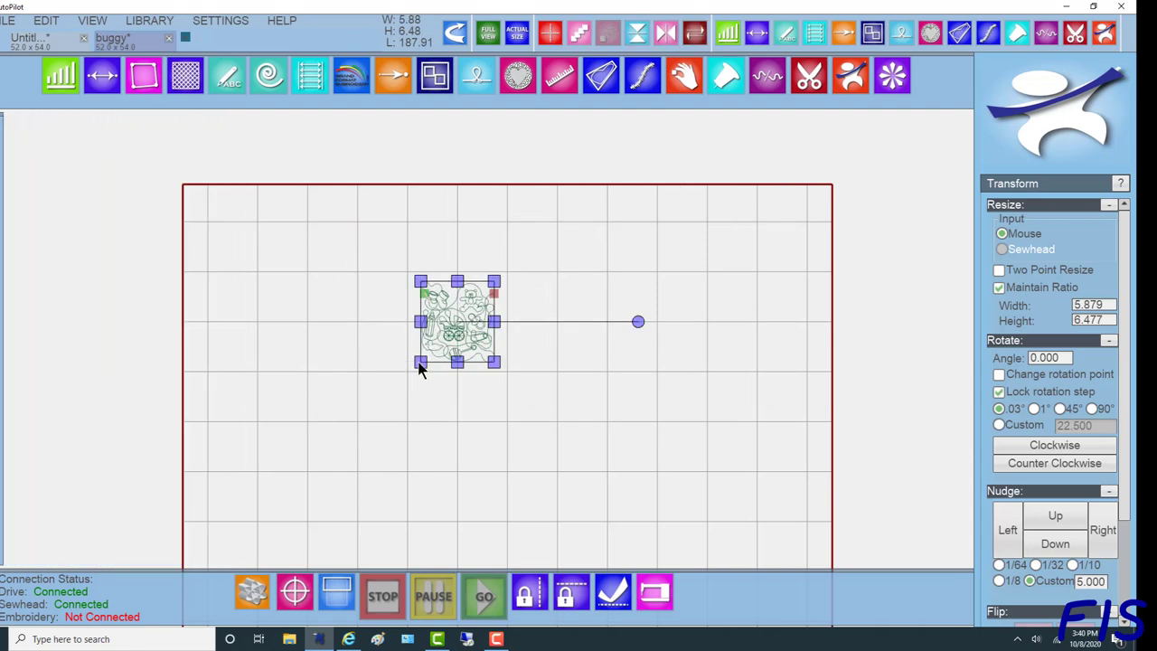
left_click_drag(420, 366, 276, 521)
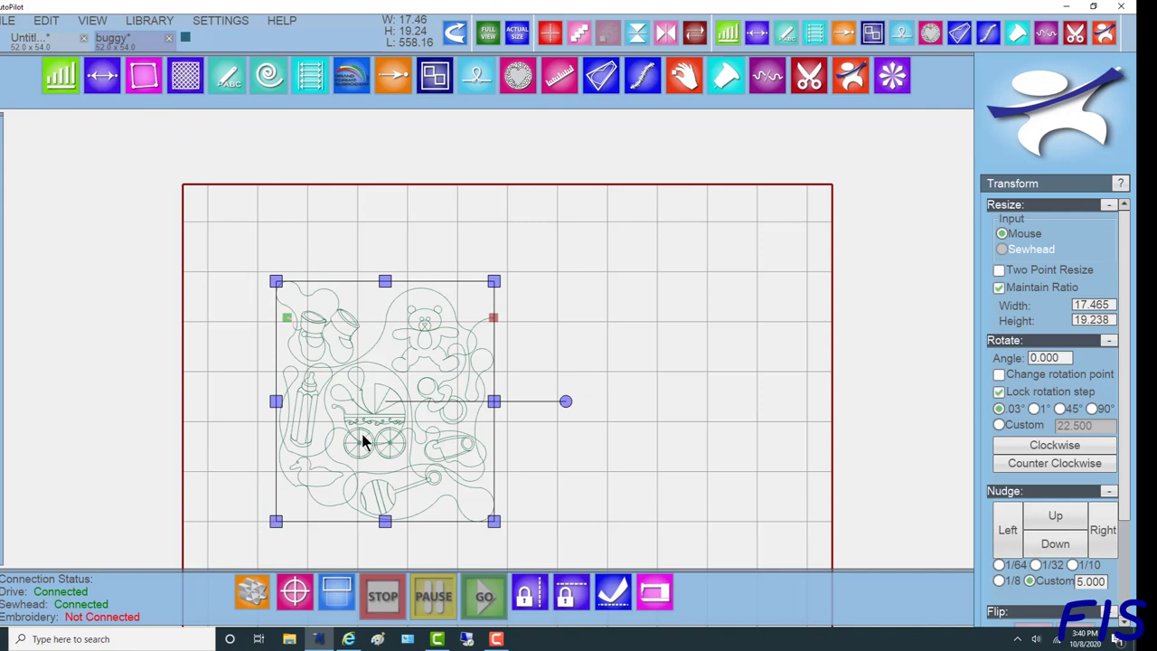
Step: Start File > Save Pattern, then cancel without saving
left_click(6, 20)
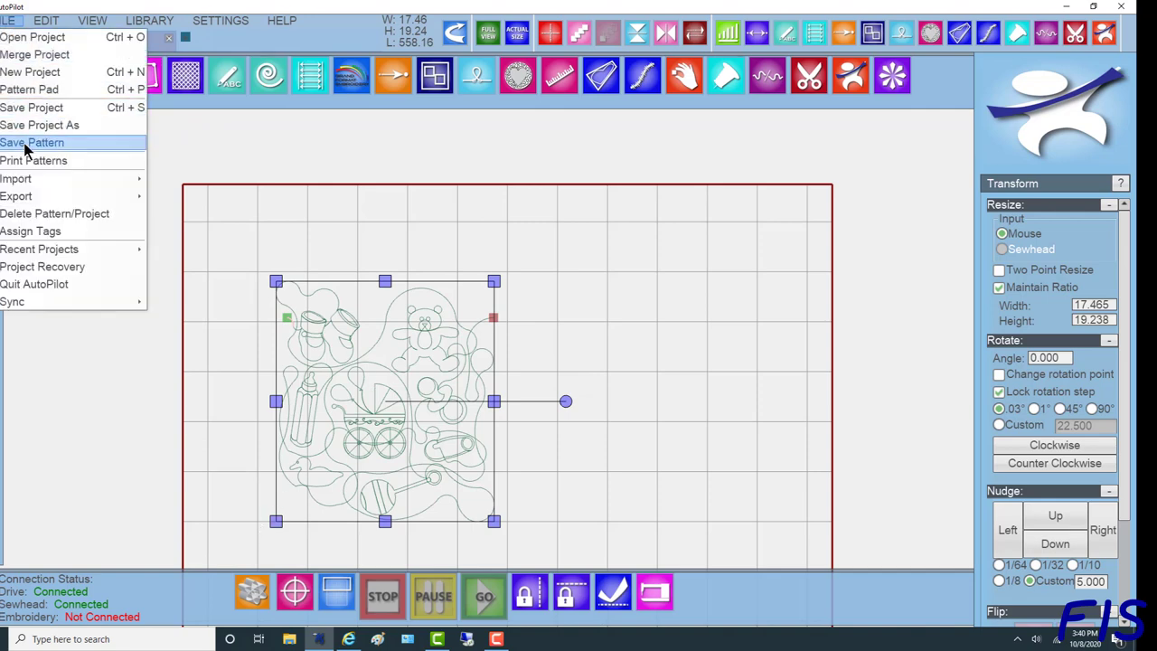
left_click(27, 145)
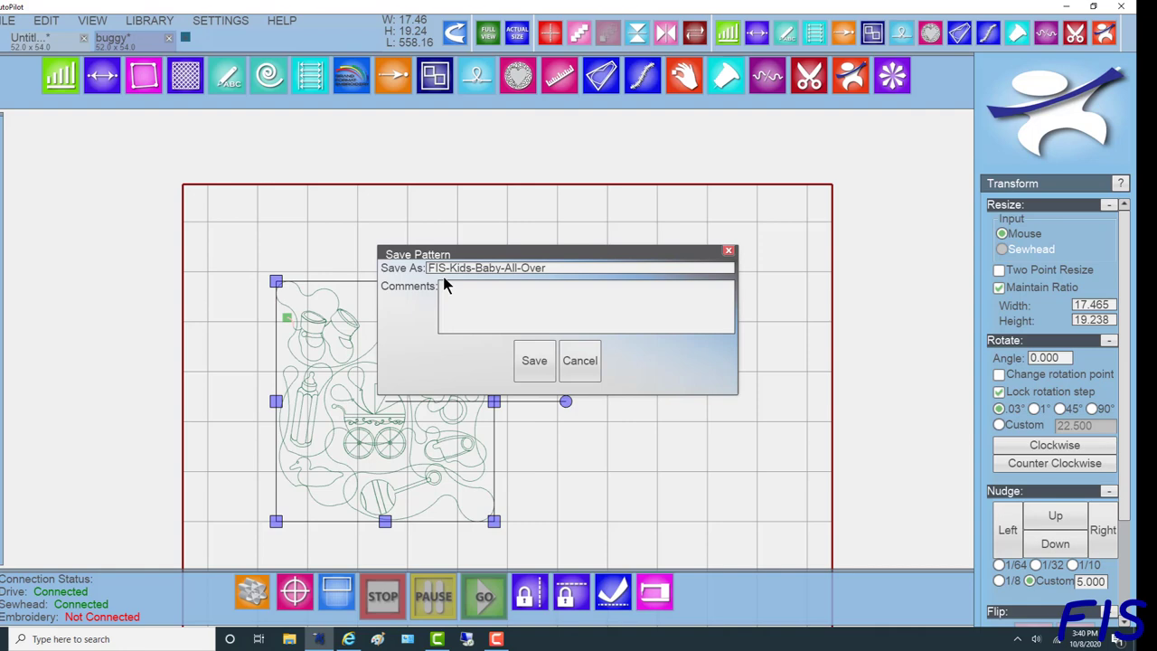
left_click(580, 362)
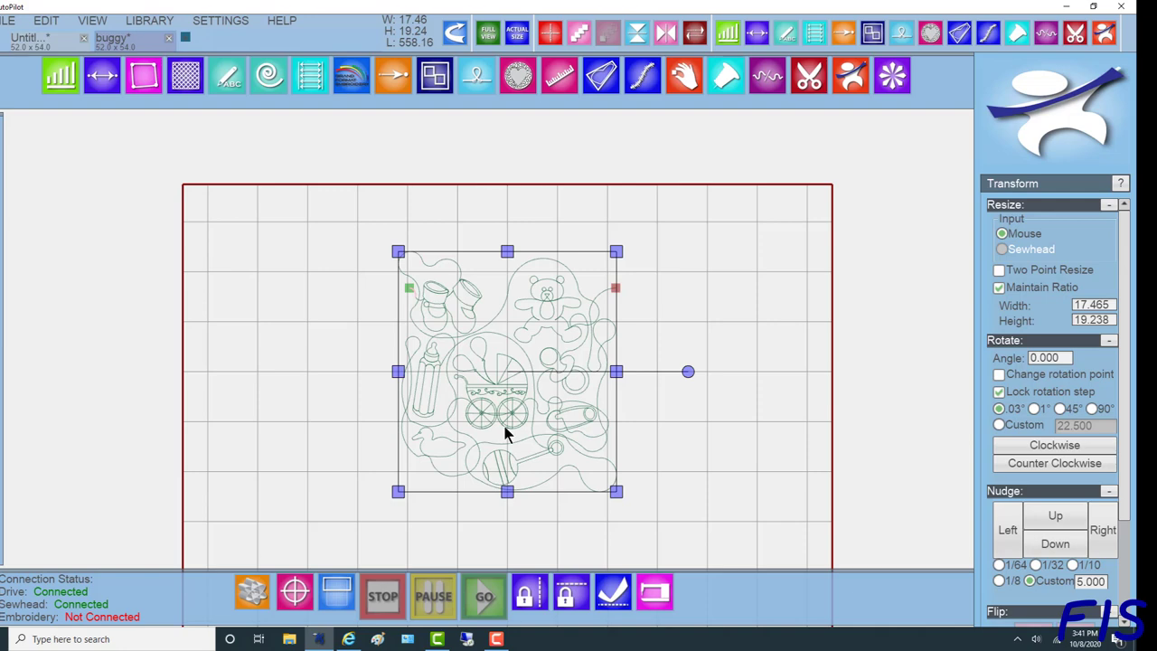
Step: Zoom in on the buggy and switch to the Split tool with Divide as the split type
scroll(505, 434, "up", 3)
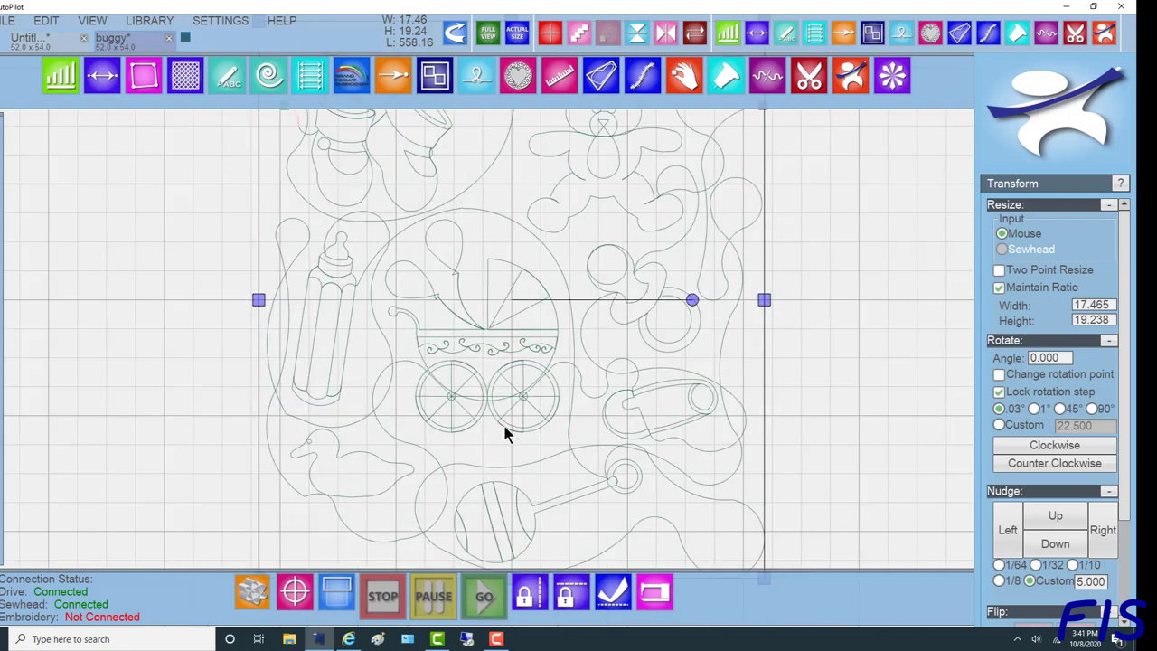
scroll(504, 434, "down", 2)
scroll(505, 434, "up", 3)
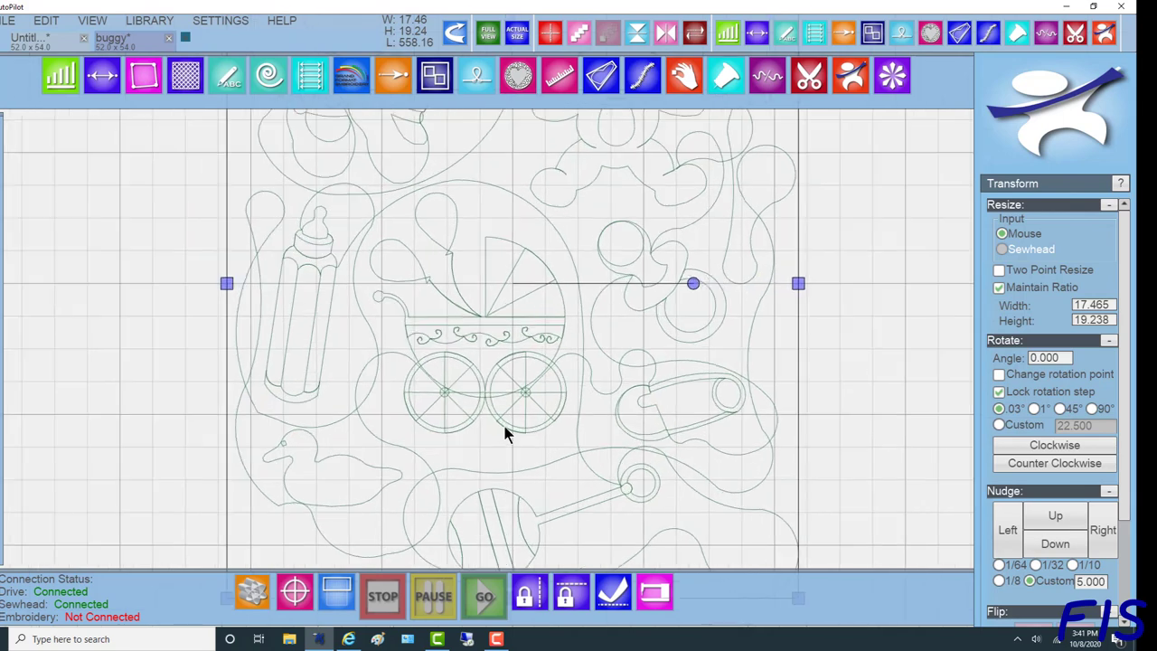
scroll(505, 434, "up", 2)
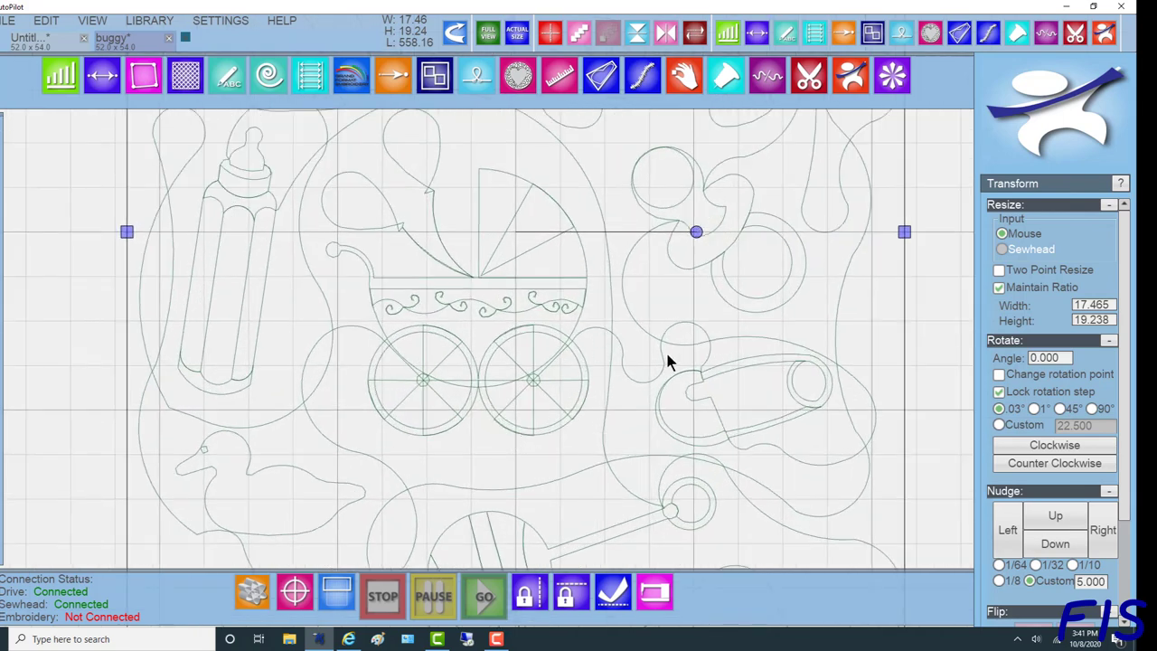
left_click(1047, 35)
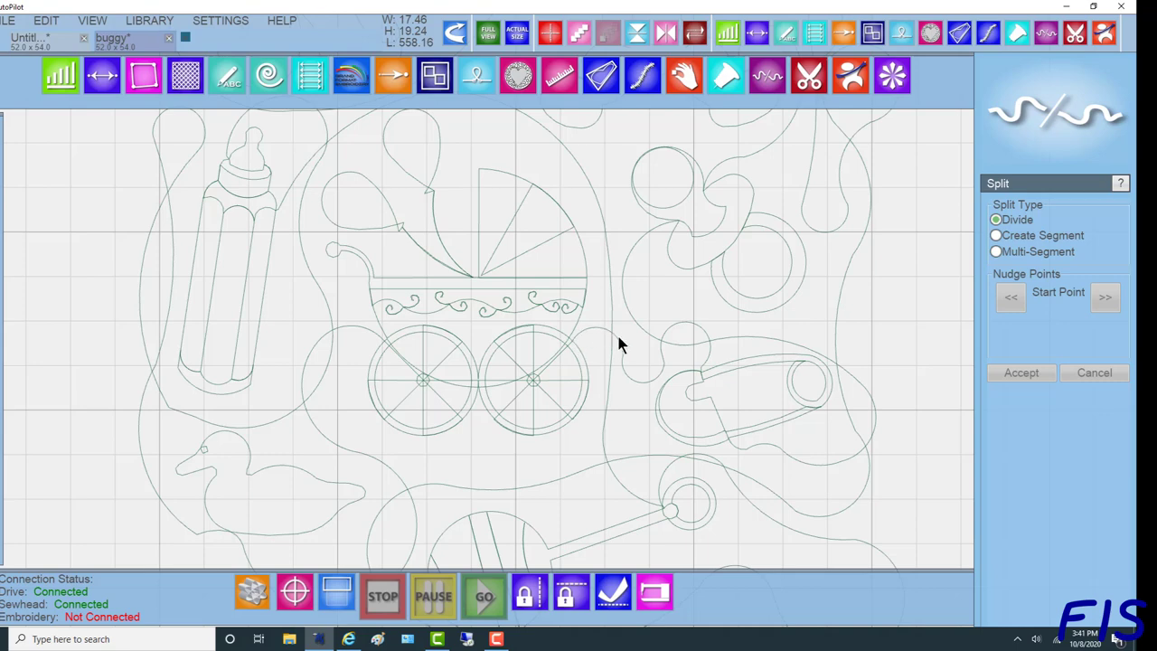
Step: Place a split point on the curve left of the buggy and nudge it toward the wheel
left_click(332, 329)
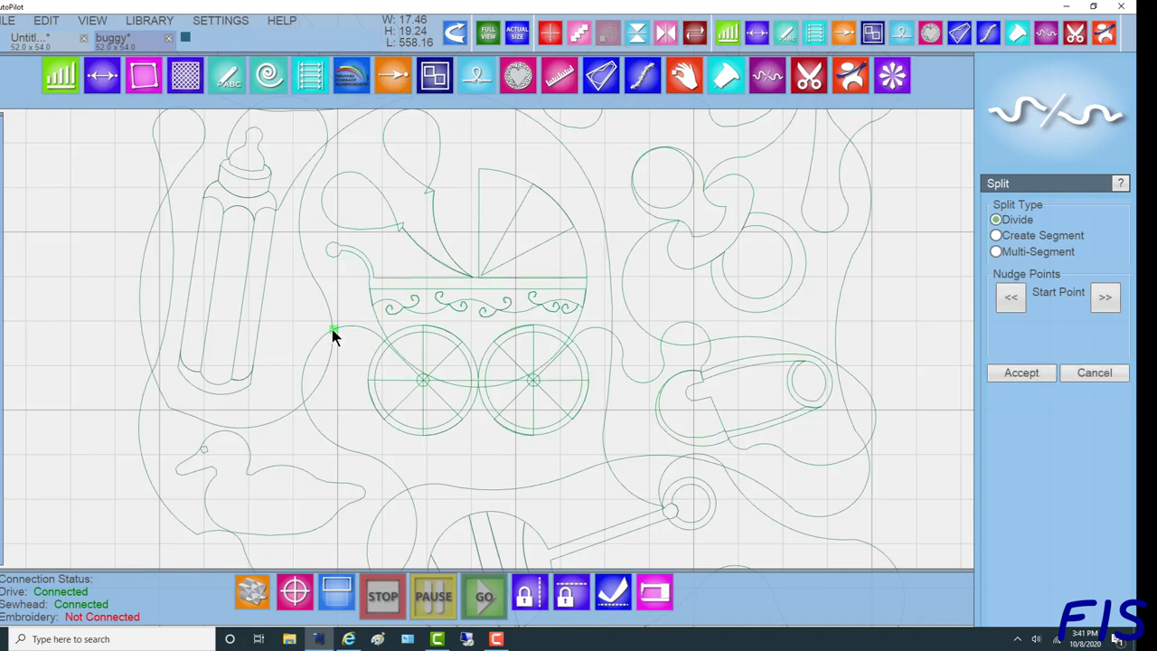
left_click(1105, 301)
left_click(1105, 300)
left_click(1104, 300)
left_click(1105, 300)
left_click(1012, 299)
left_click(1011, 299)
left_click(1011, 298)
left_click(1011, 298)
left_click(1011, 299)
left_click(1011, 299)
left_click(1011, 298)
Step: Fine-tune the split point to just left of the buggy's wheel and accept the division
left_click(1011, 298)
left_click(1011, 298)
left_click(1011, 298)
left_click(1011, 299)
left_click(1011, 299)
left_click(1011, 299)
left_click(1011, 298)
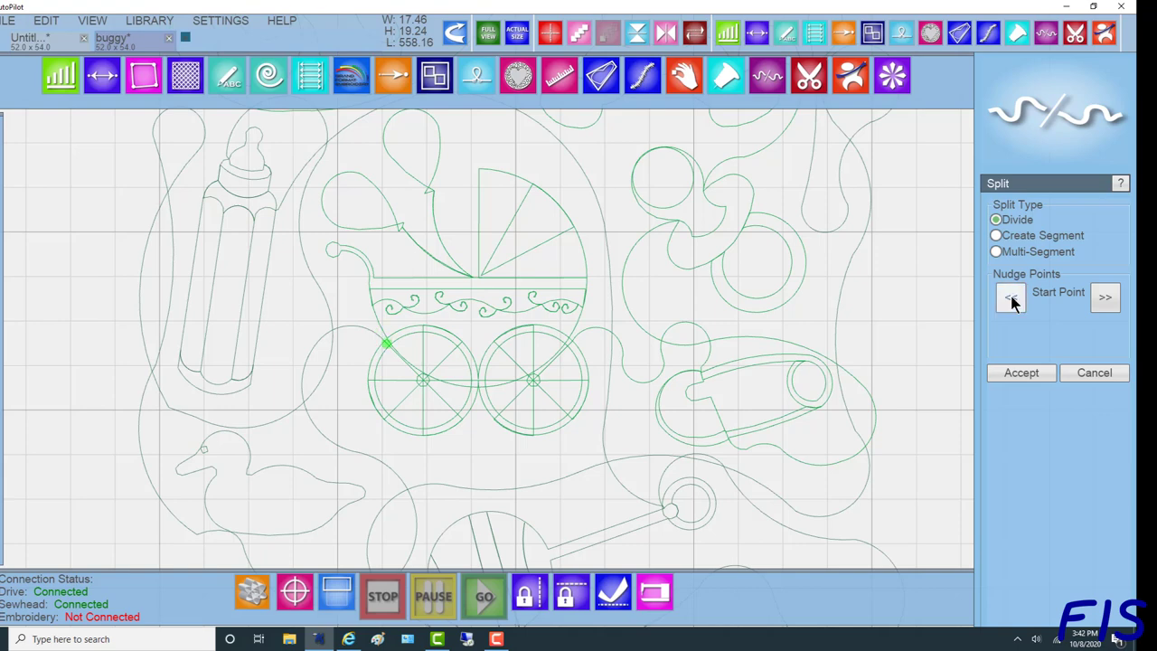
left_click(1106, 300)
left_click(1107, 300)
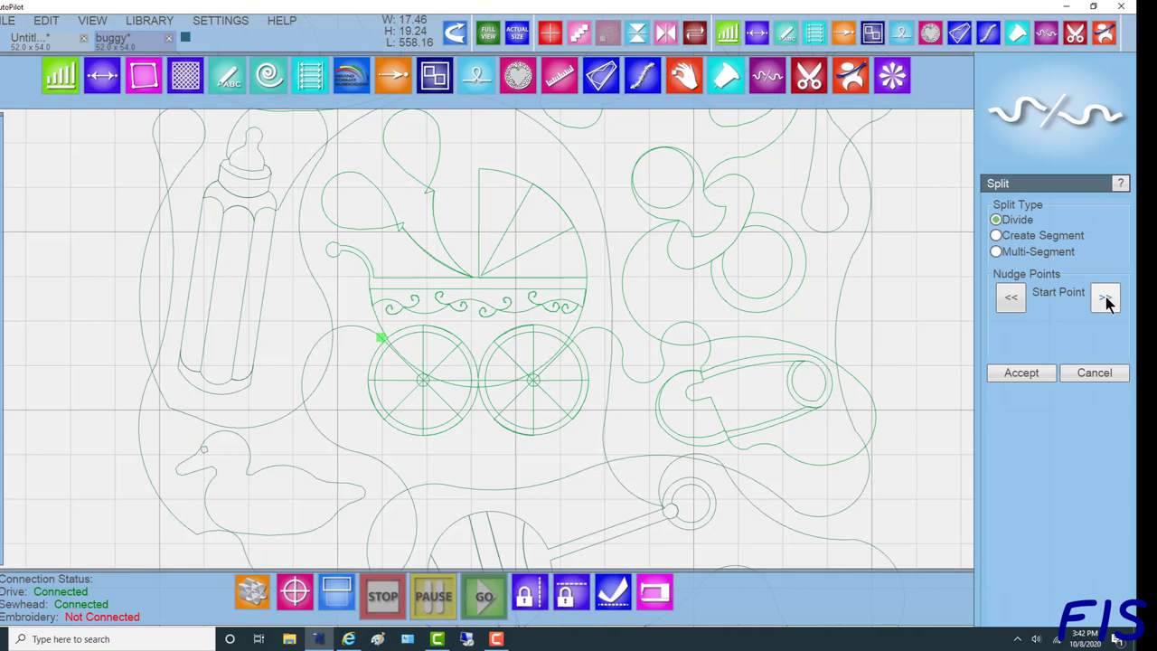
left_click(1016, 374)
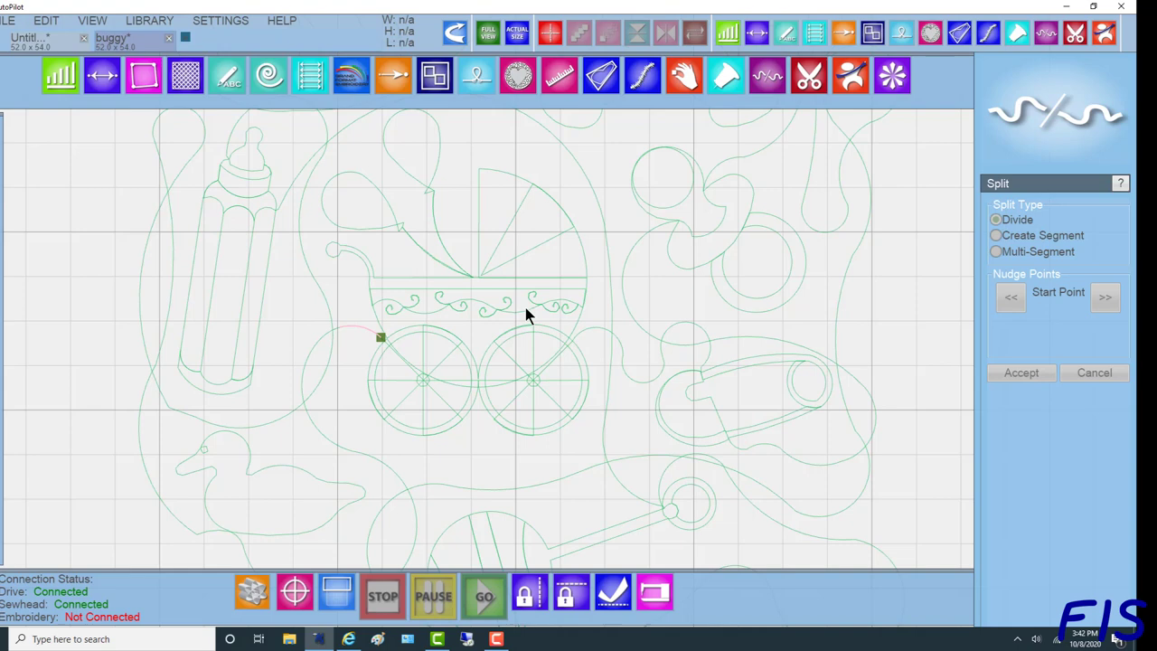
Step: Place a second split point right of the buggy's rear wheel, nudge it into position, and accept
left_click(595, 333)
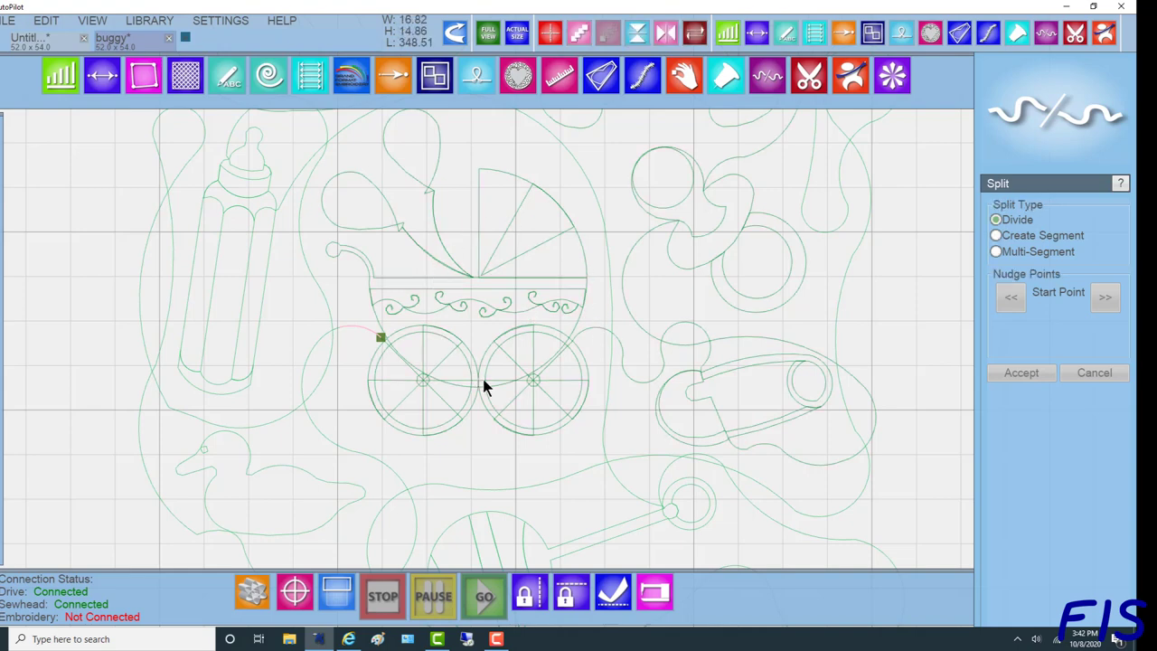
left_click(594, 329)
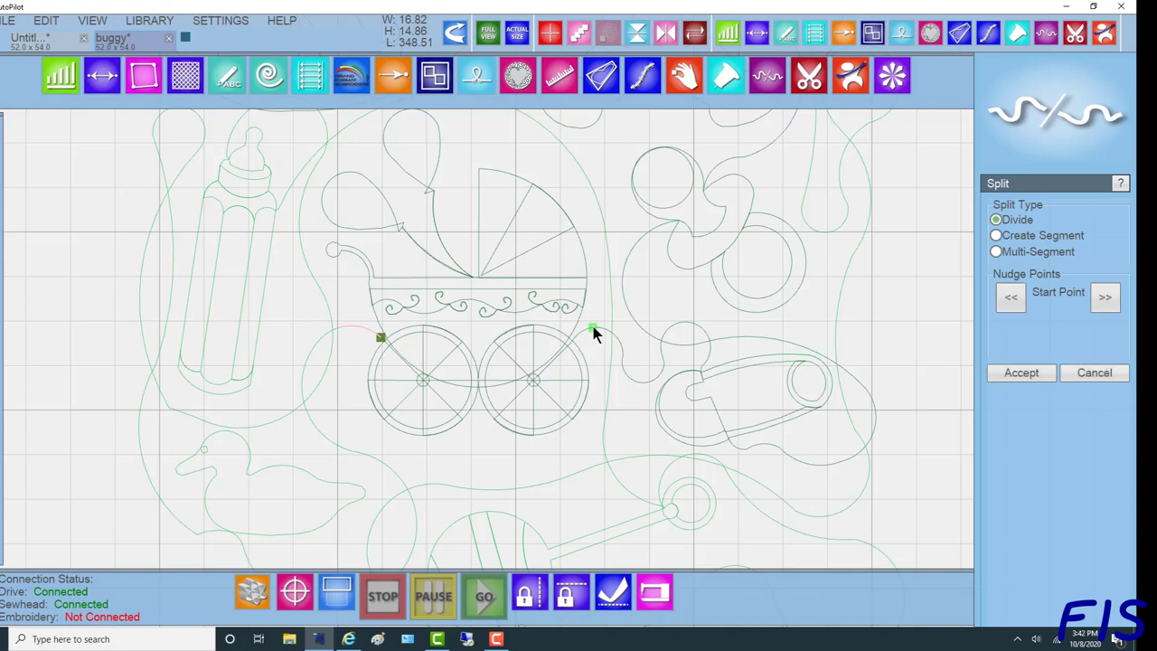
left_click(1013, 302)
left_click(1105, 301)
left_click(1105, 301)
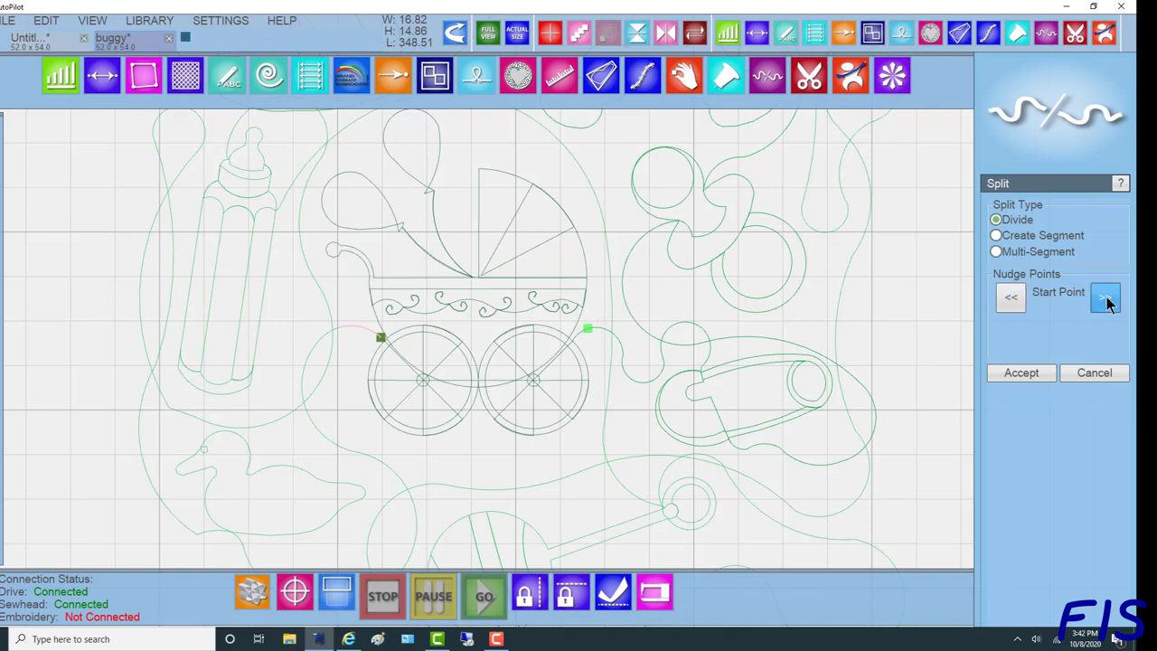
left_click(1105, 301)
left_click(1105, 301)
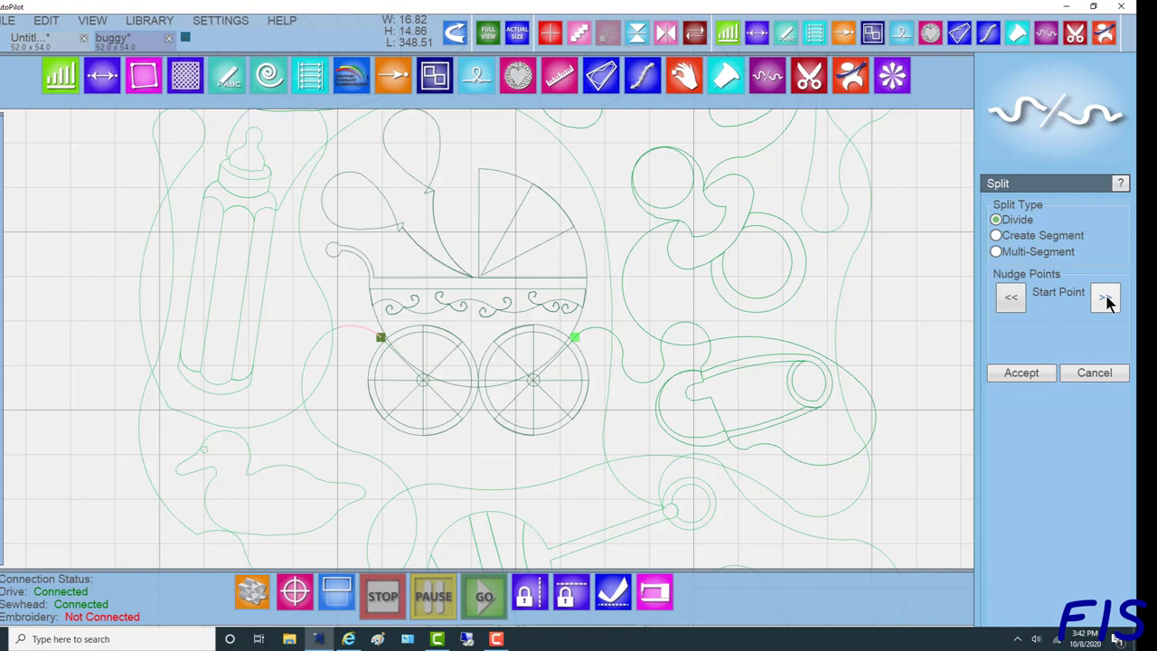
left_click(1106, 301)
left_click(1105, 300)
left_click(1011, 298)
left_click(1016, 375)
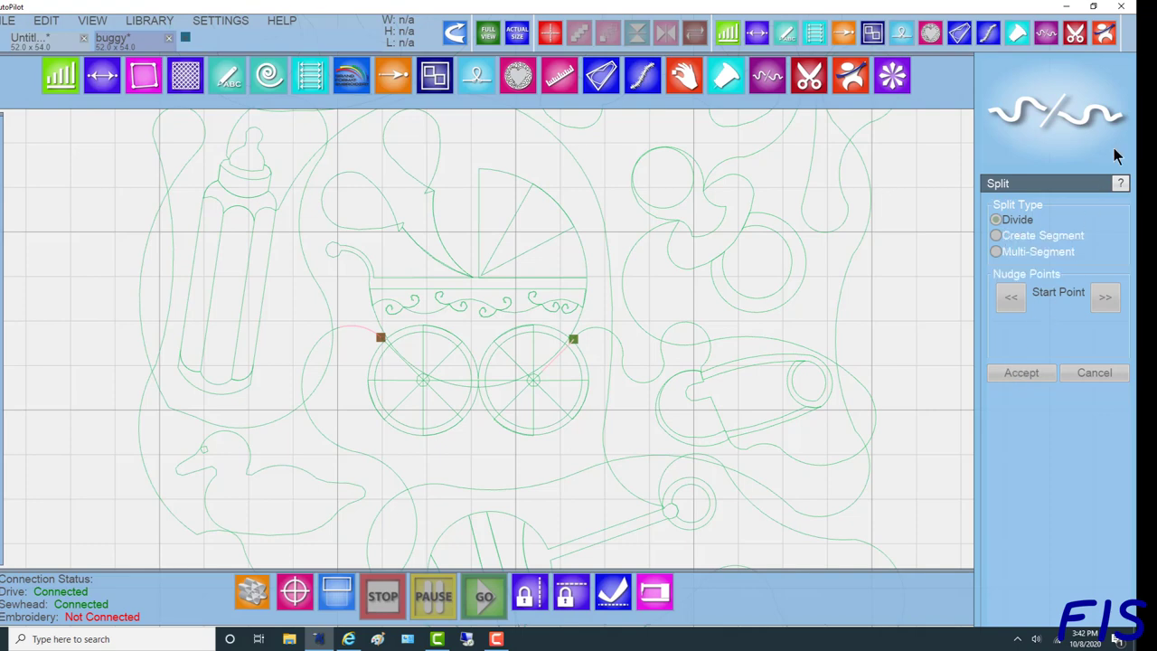
Step: In Transform mode, move the isolated buggy motif to the quilt's upper left
left_click(1109, 34)
left_click(1108, 34)
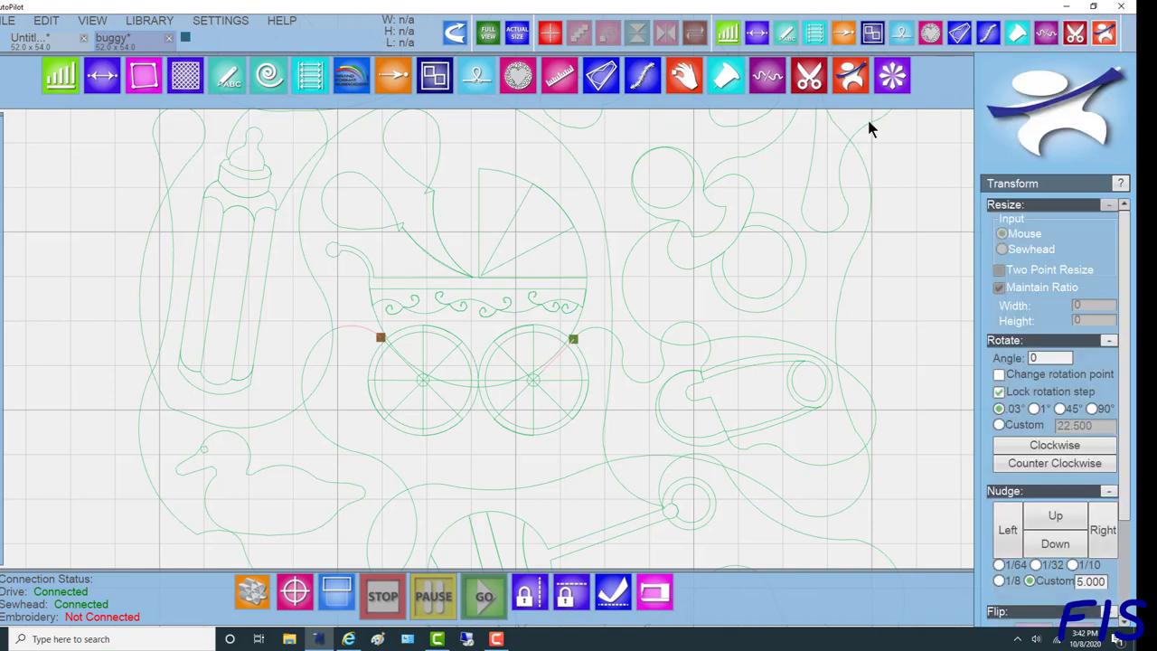
left_click(487, 306)
scroll(486, 305, "down", 8)
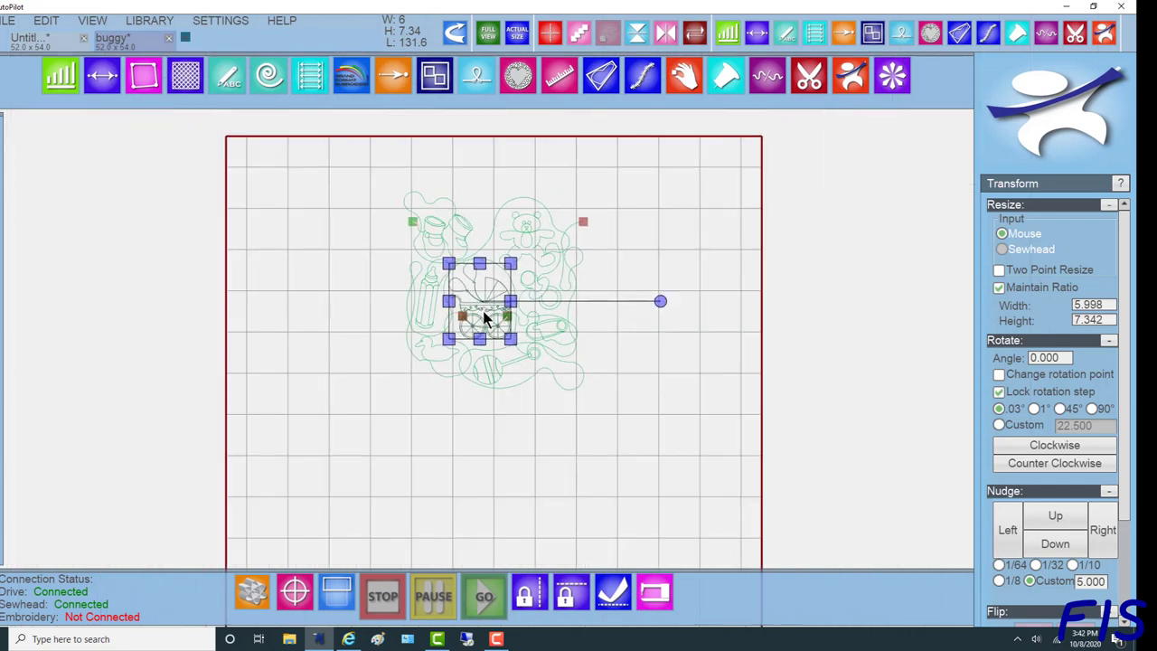
left_click_drag(486, 304, 332, 294)
left_click(329, 370)
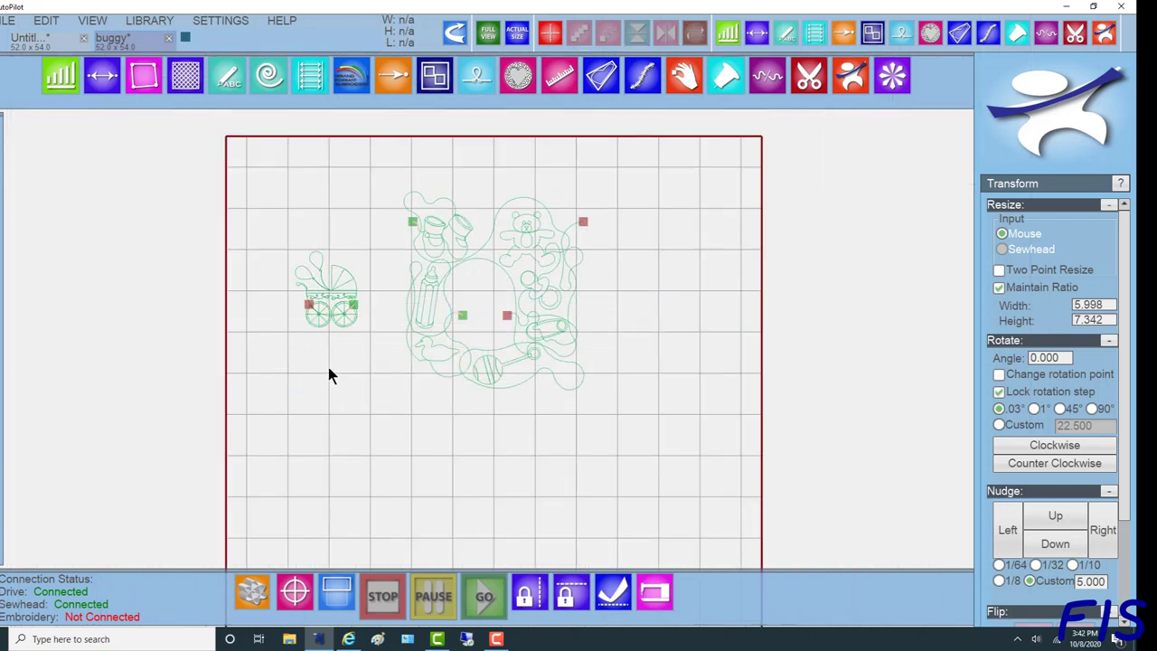
left_click(335, 290)
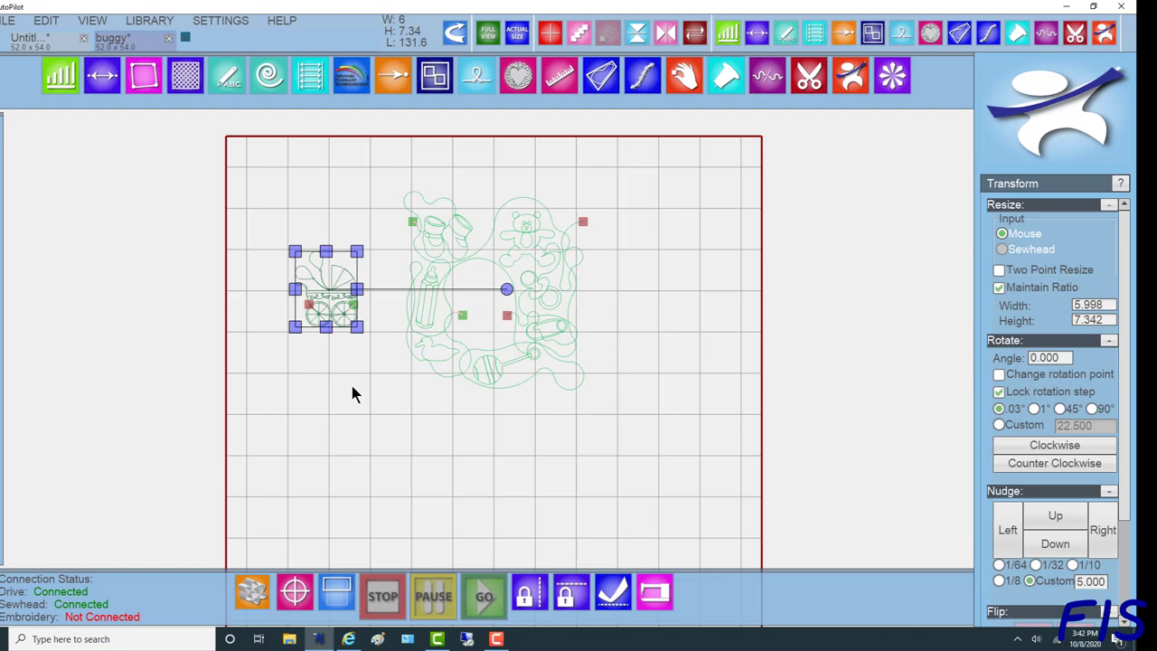
left_click(376, 427)
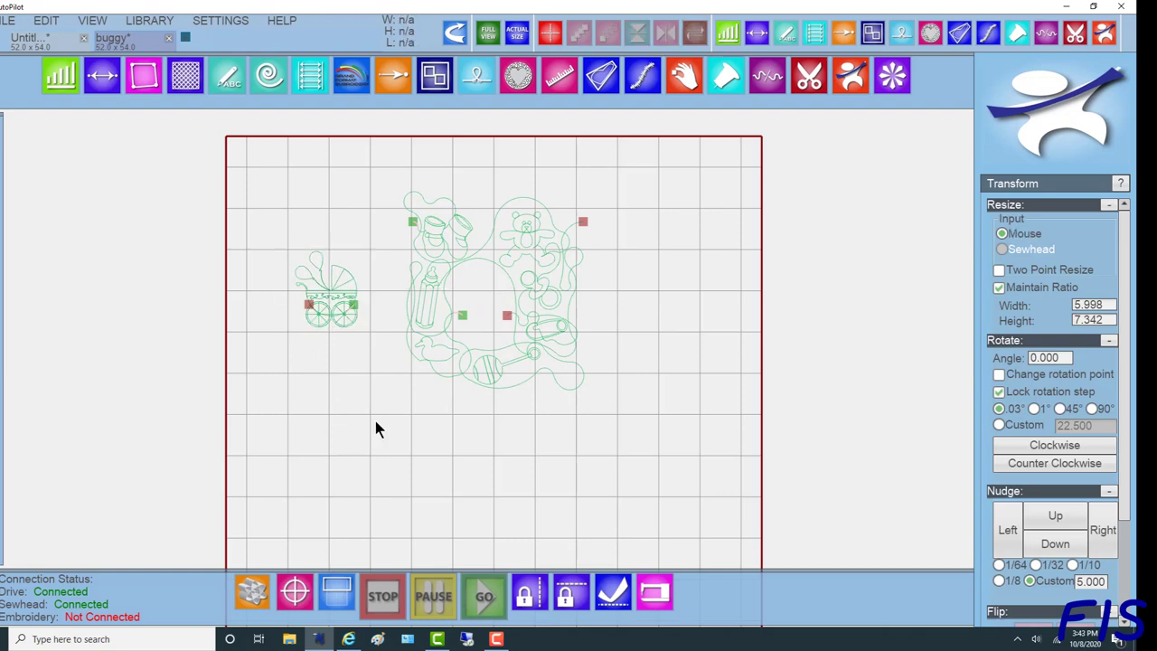
Step: Delete the leftover baby design and its remaining piece via the right-click menu
left_click(545, 269)
right_click(546, 199)
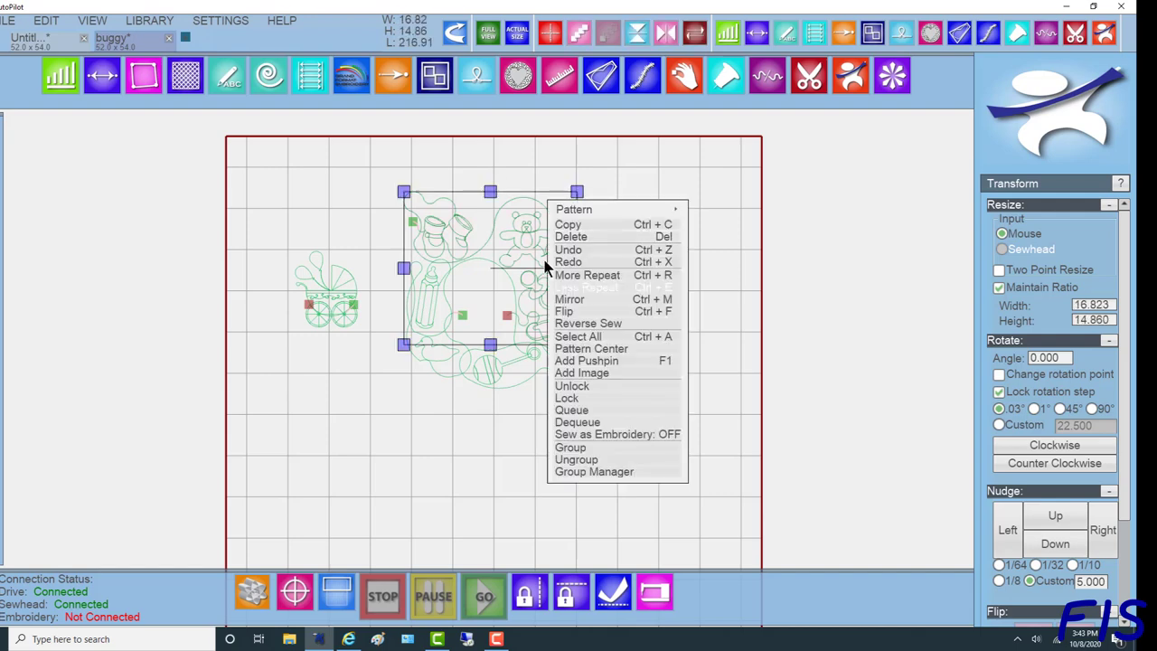
left_click(586, 236)
left_click(493, 357)
right_click(493, 357)
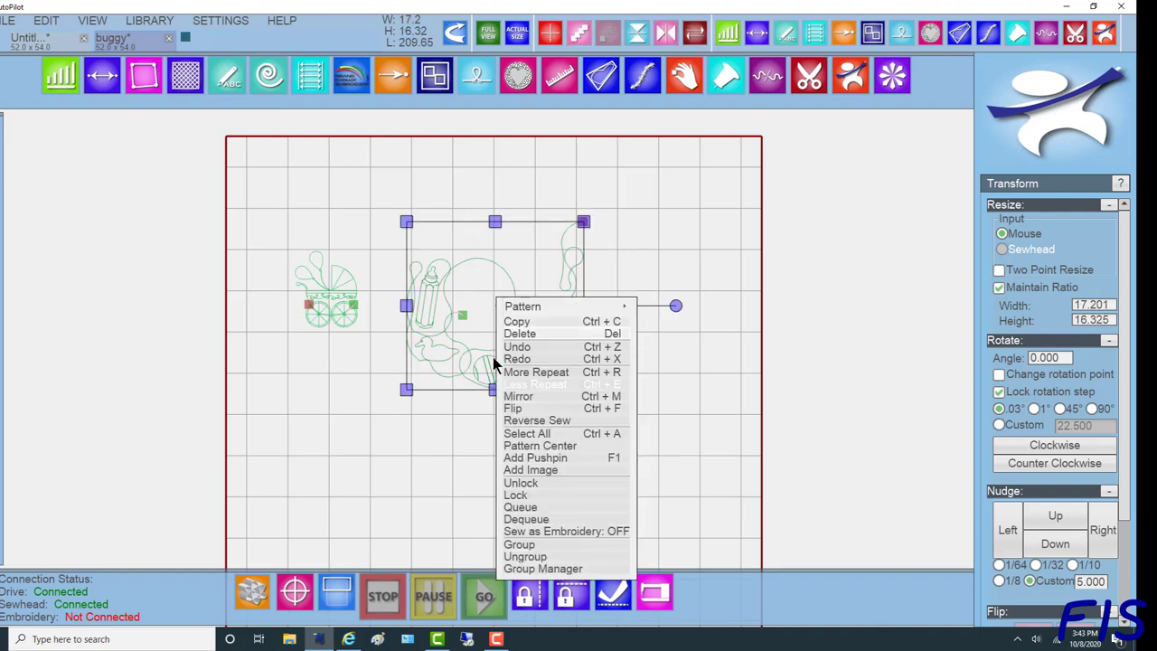
left_click(563, 334)
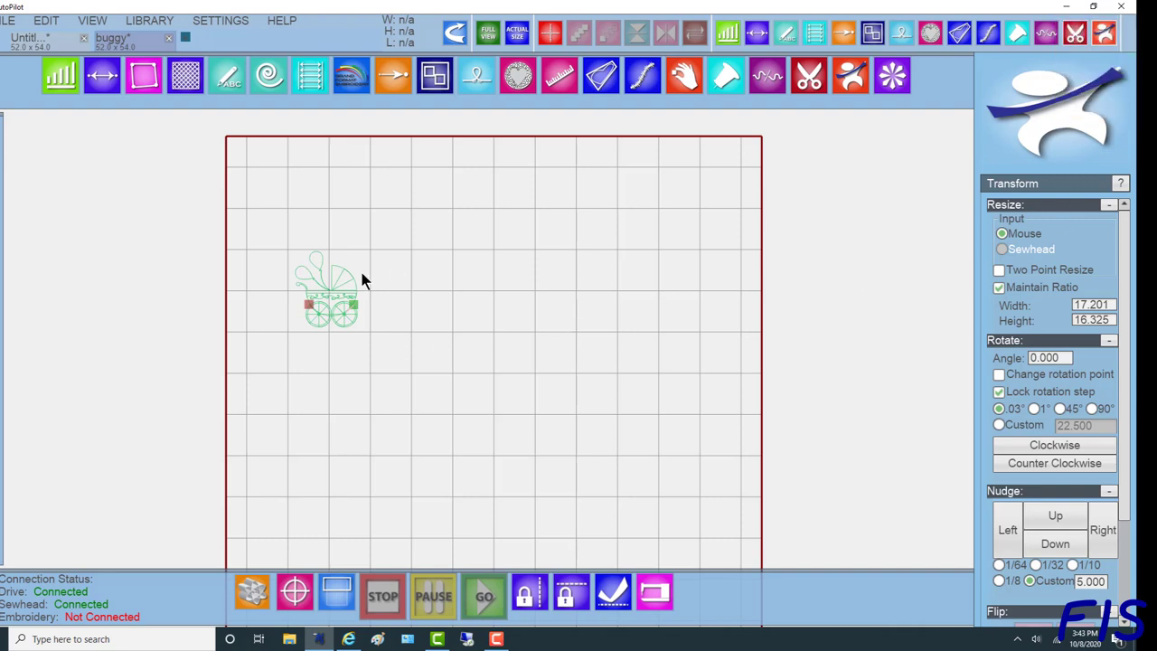
Step: Reposition the buggy, swap its start and stop nodes, then shift it slightly down-left
left_click(324, 301)
left_click_drag(323, 301, 456, 351)
scroll(457, 352, "up", 3)
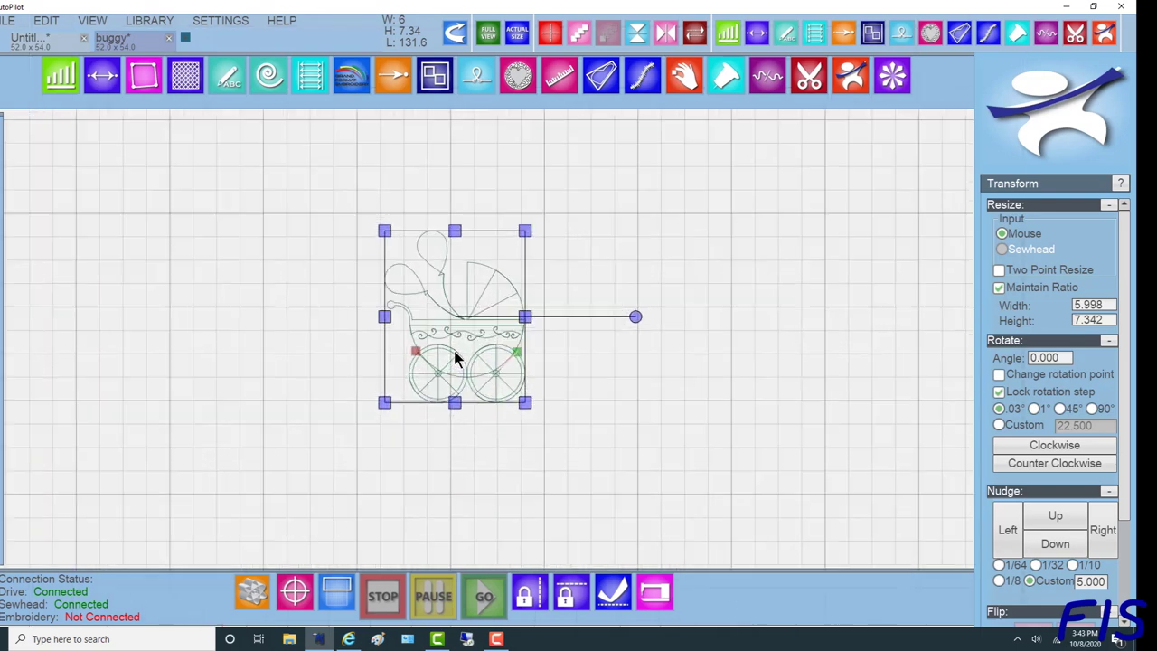
scroll(457, 355, "up", 1)
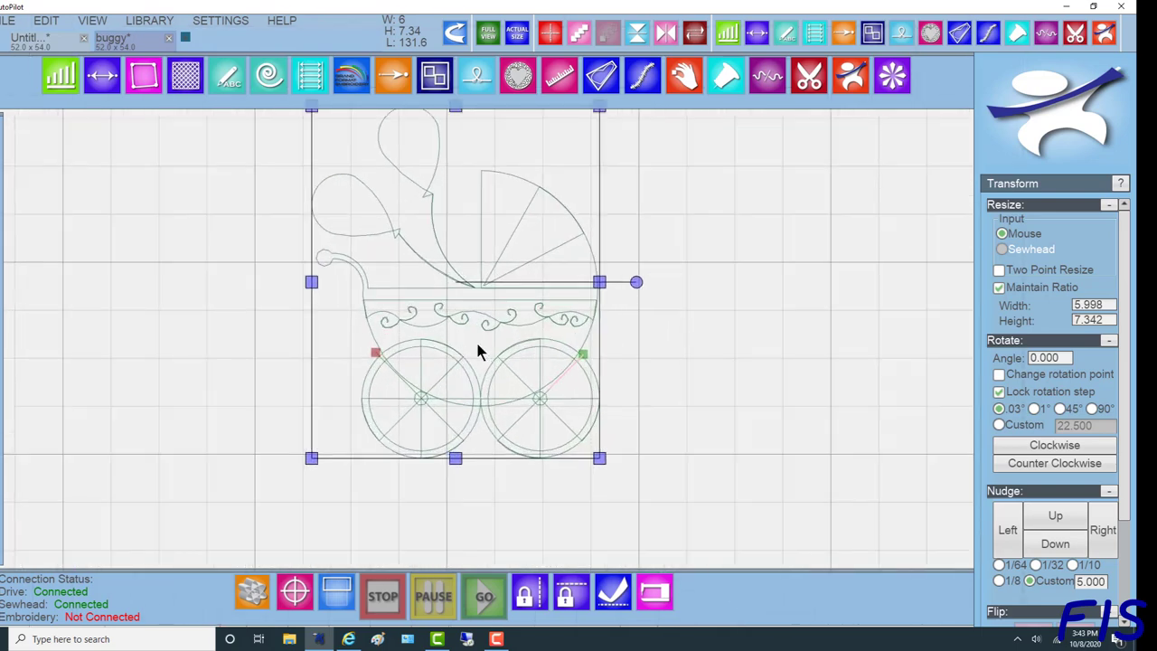
scroll(478, 349, "up", 1)
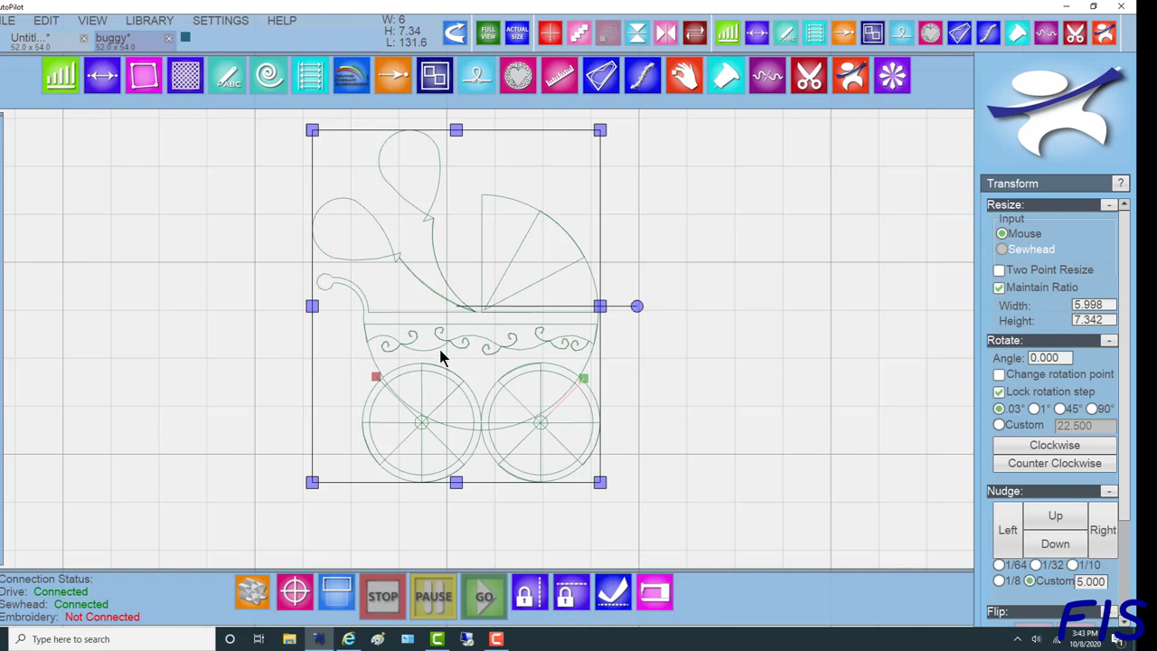
left_click(696, 39)
left_click_drag(479, 369, 439, 385)
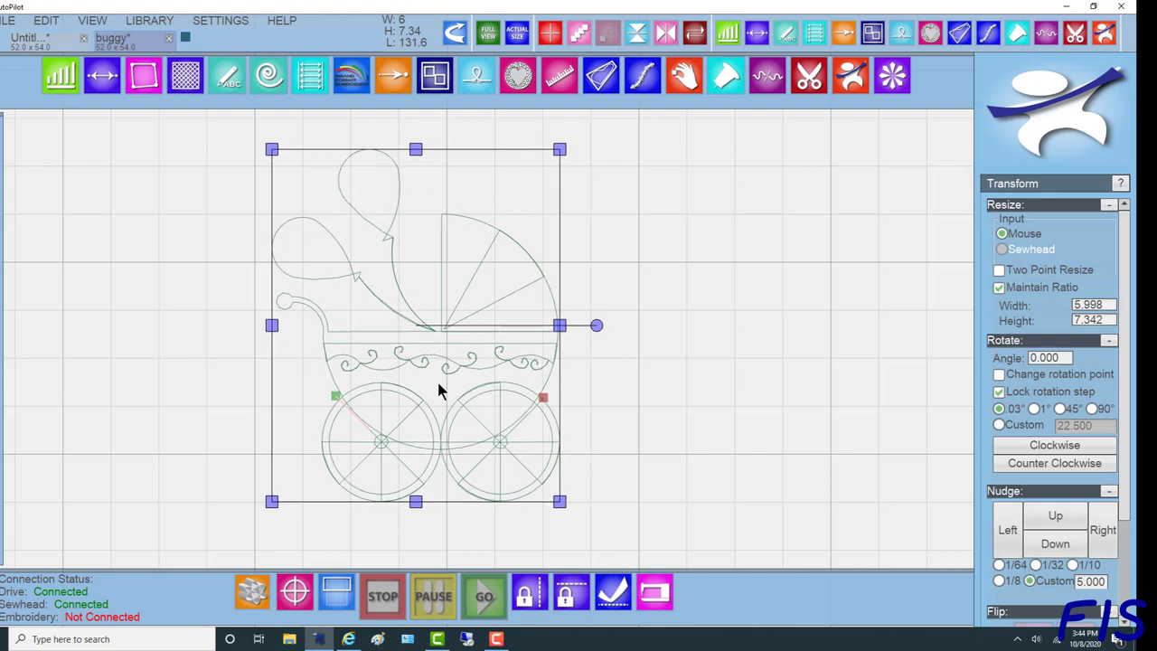
Step: Copy the buggy and place the duplicate level with it on the right, then deselect
right_click(437, 390)
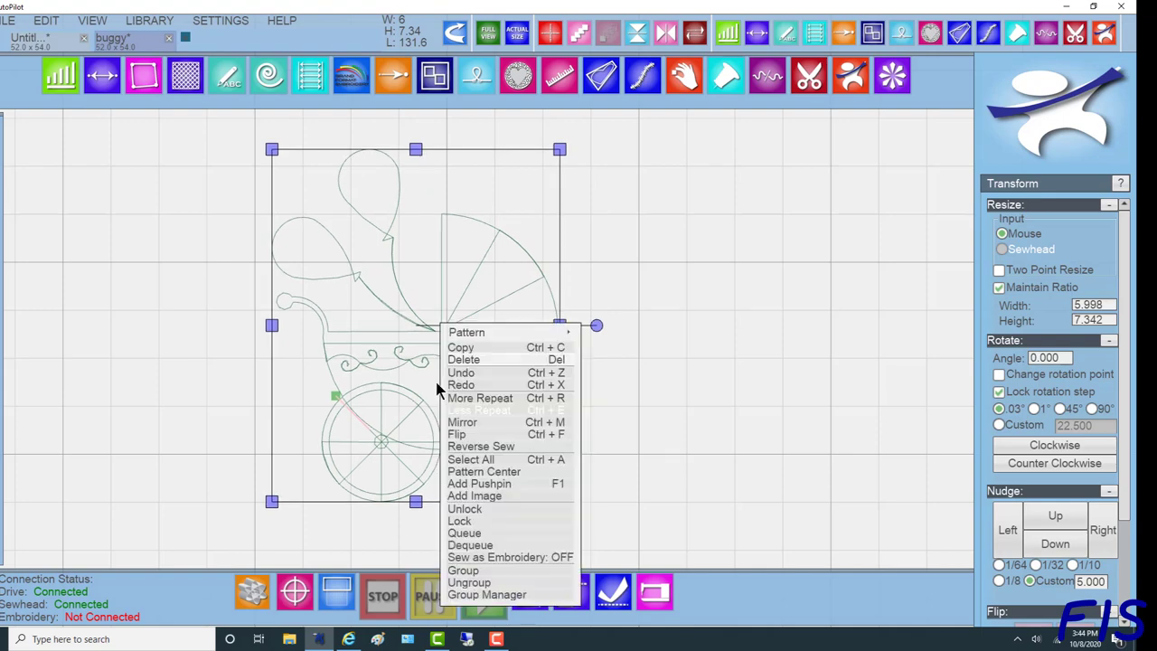
left_click(457, 348)
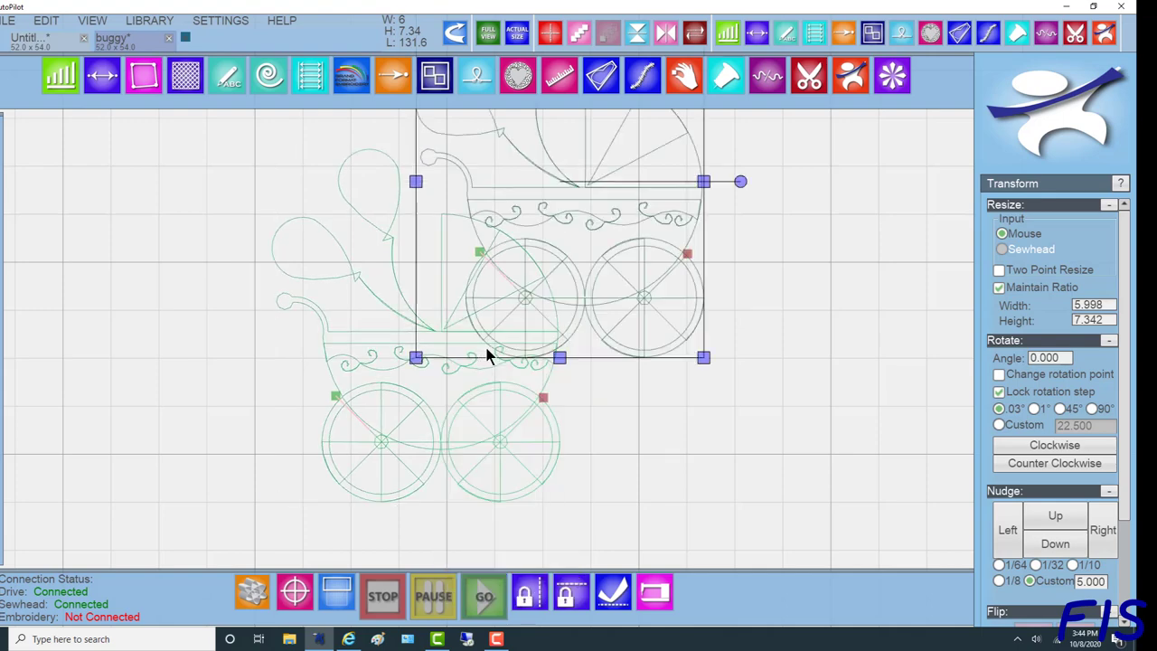
left_click_drag(584, 249, 784, 392)
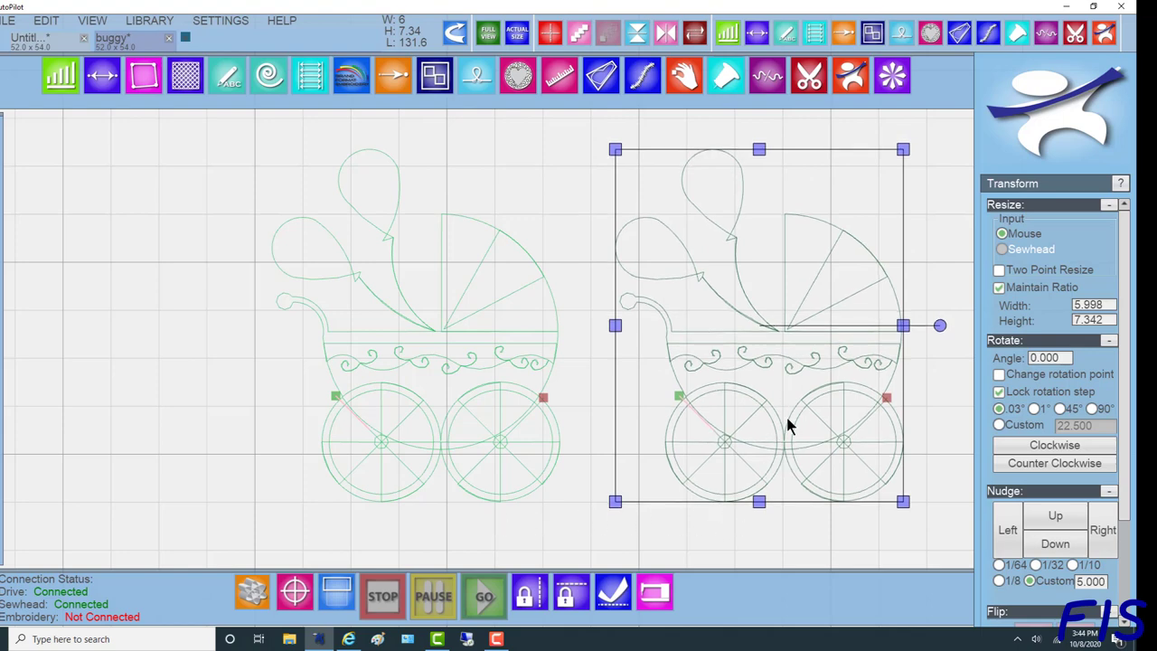
left_click_drag(784, 383, 748, 385)
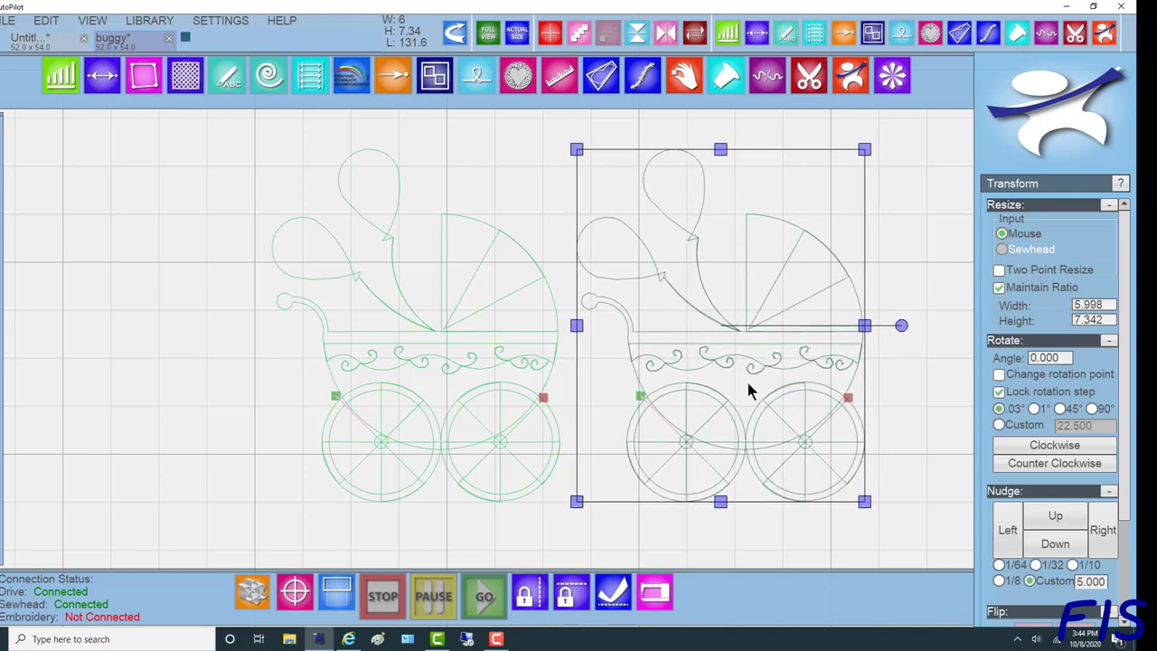
left_click(755, 525)
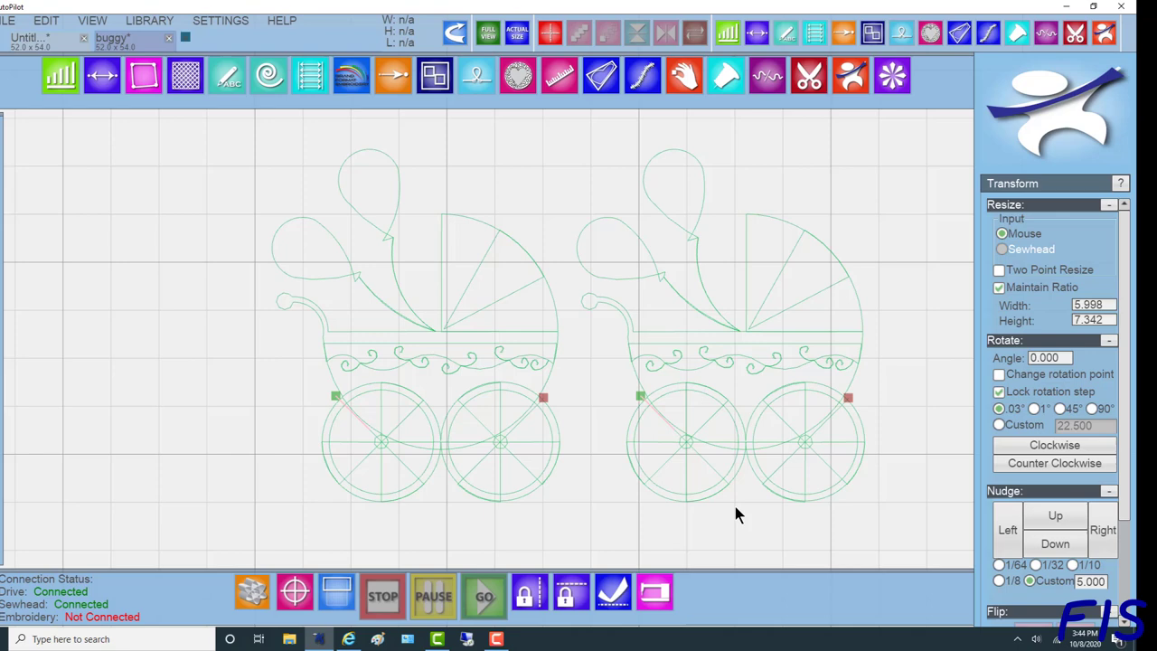
Step: Switch to the Draw tools, select the left buggy, and zoom in on its wheels
left_click(786, 34)
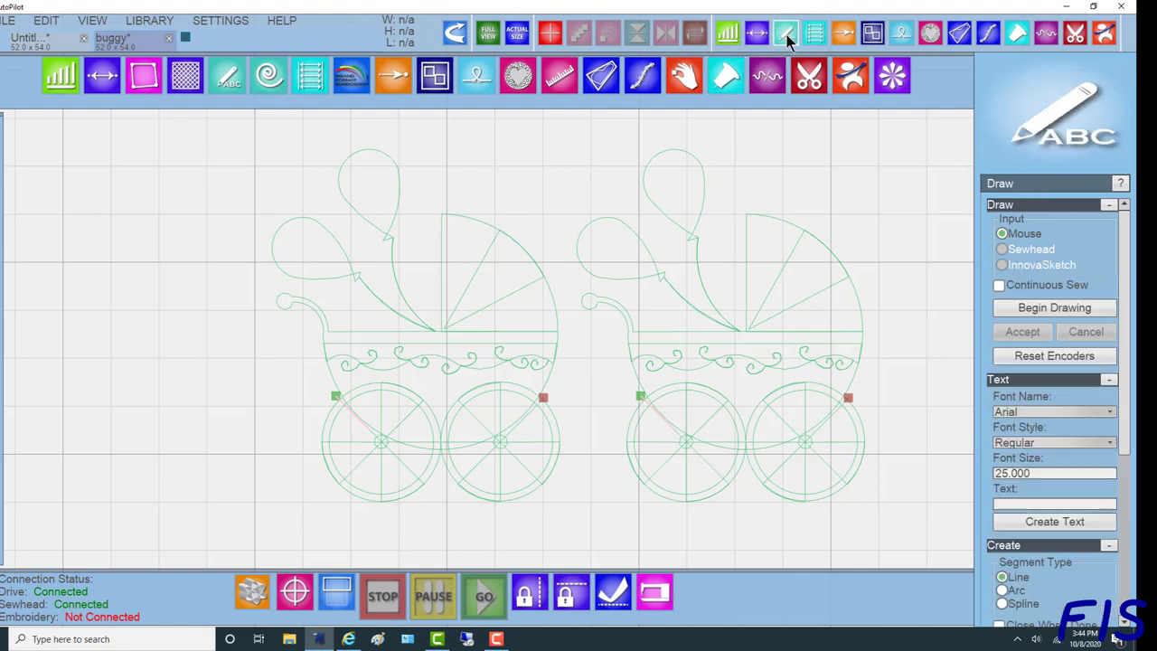
left_click(441, 344)
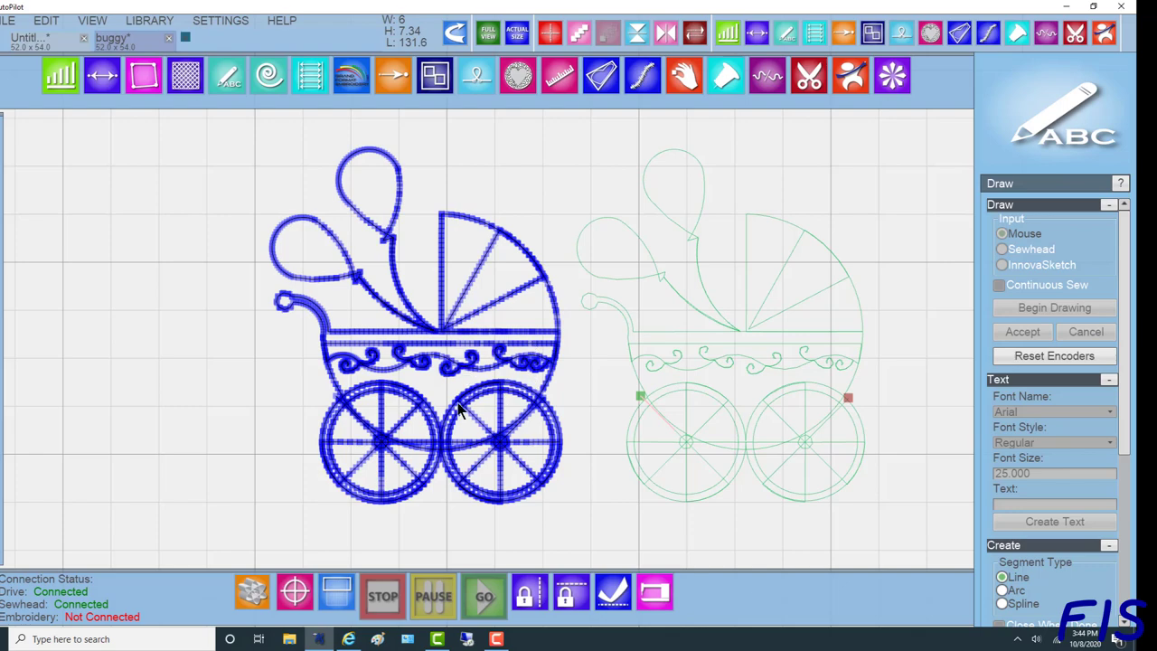
scroll(459, 409, "up", 6)
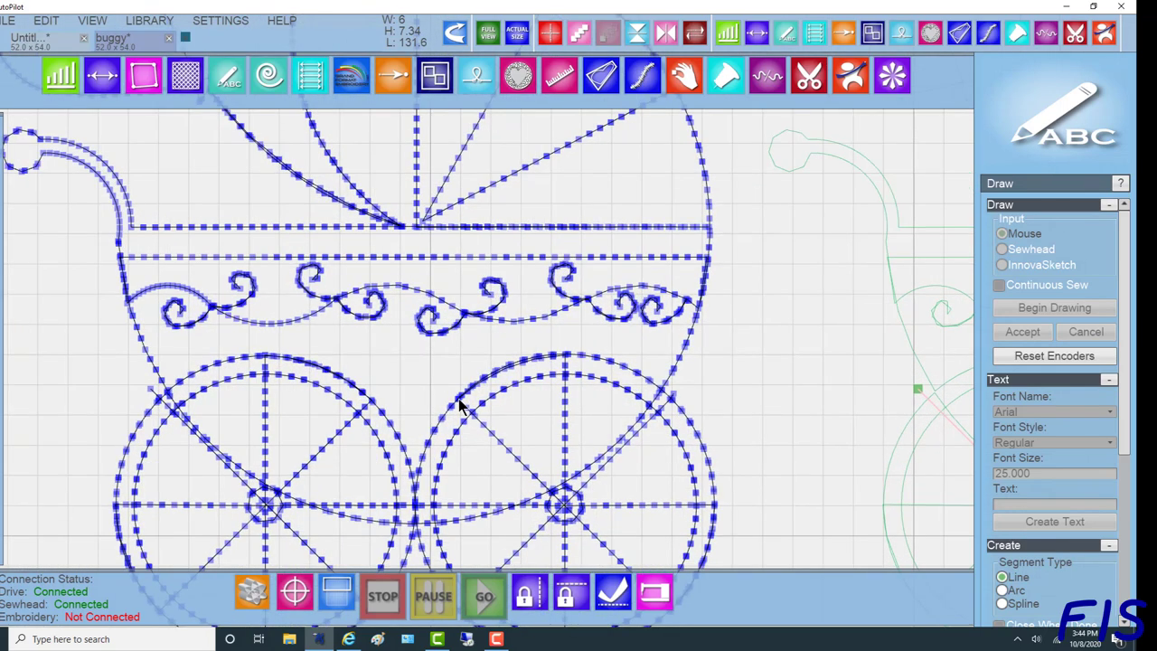
scroll(460, 409, "up", 2)
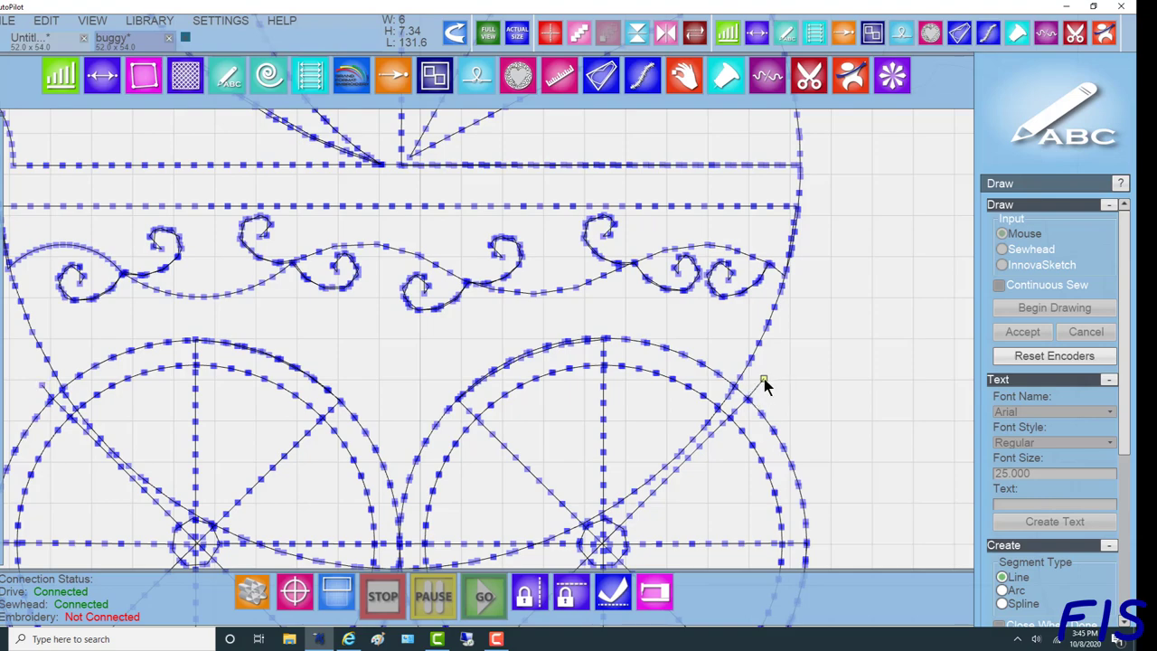
scroll(764, 384, "down", 3)
scroll(859, 443, "up", 1)
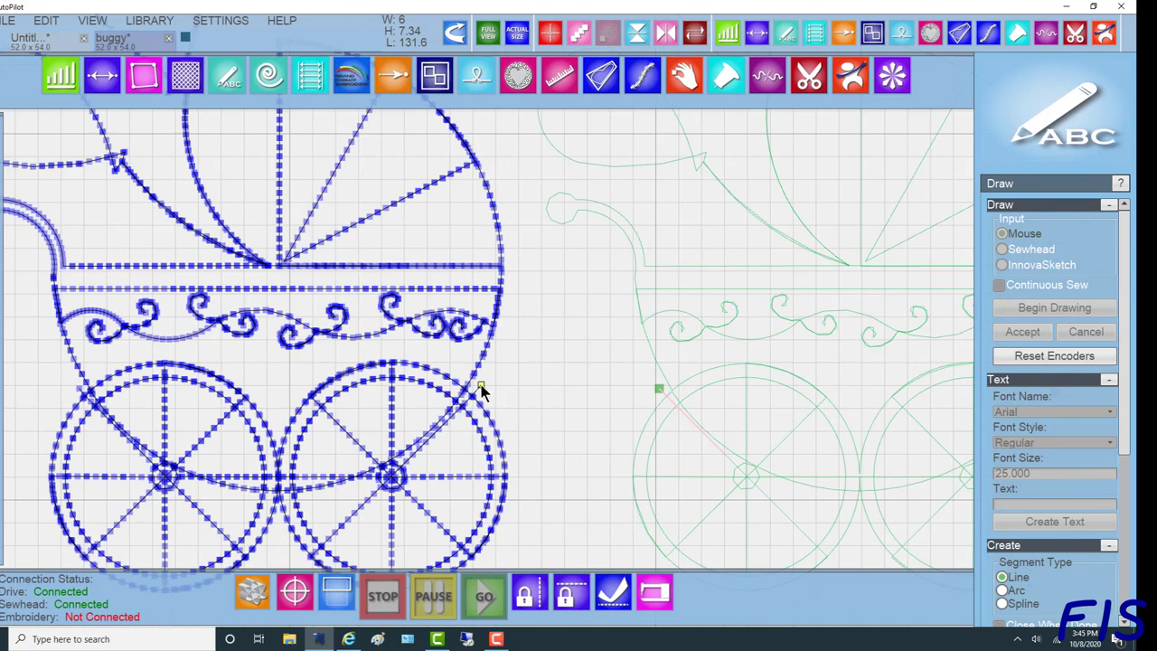
Step: Draw a connector from the right wheel to the copy's start node and bow it into an arc
mouse_move(483, 386)
left_mouse_down()
mouse_move(555, 346)
mouse_move(641, 362)
mouse_move(659, 389)
left_mouse_up()
right_click(572, 392)
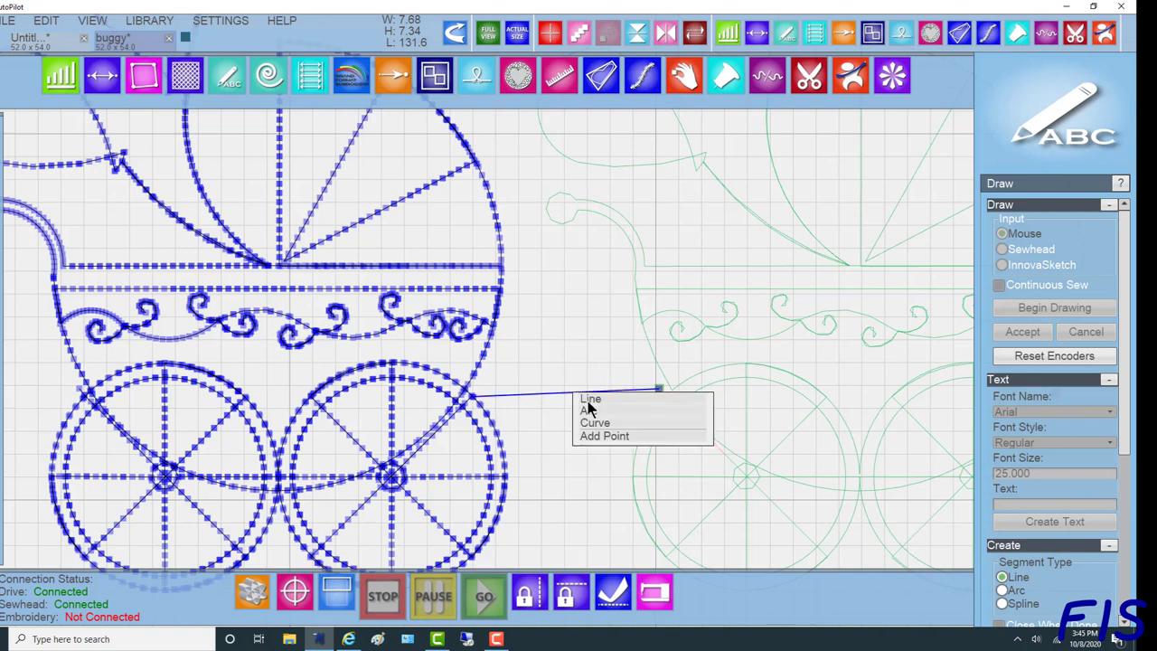
left_click(600, 413)
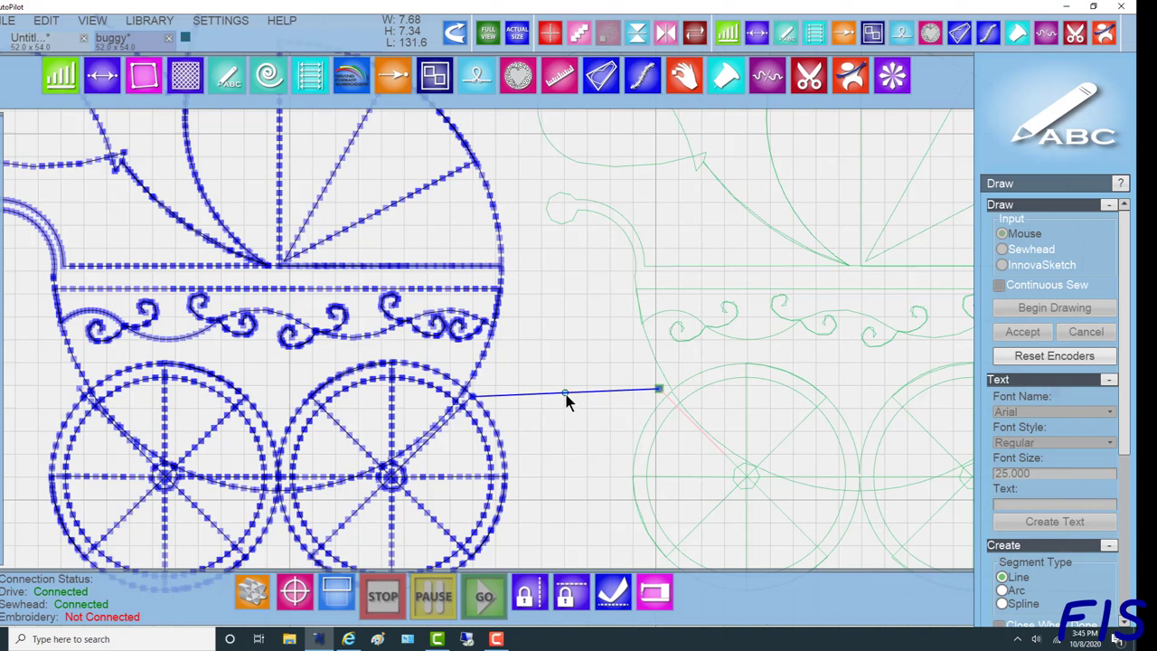
mouse_move(566, 394)
left_mouse_down()
mouse_move(574, 370)
mouse_move(576, 431)
mouse_move(578, 380)
left_mouse_up()
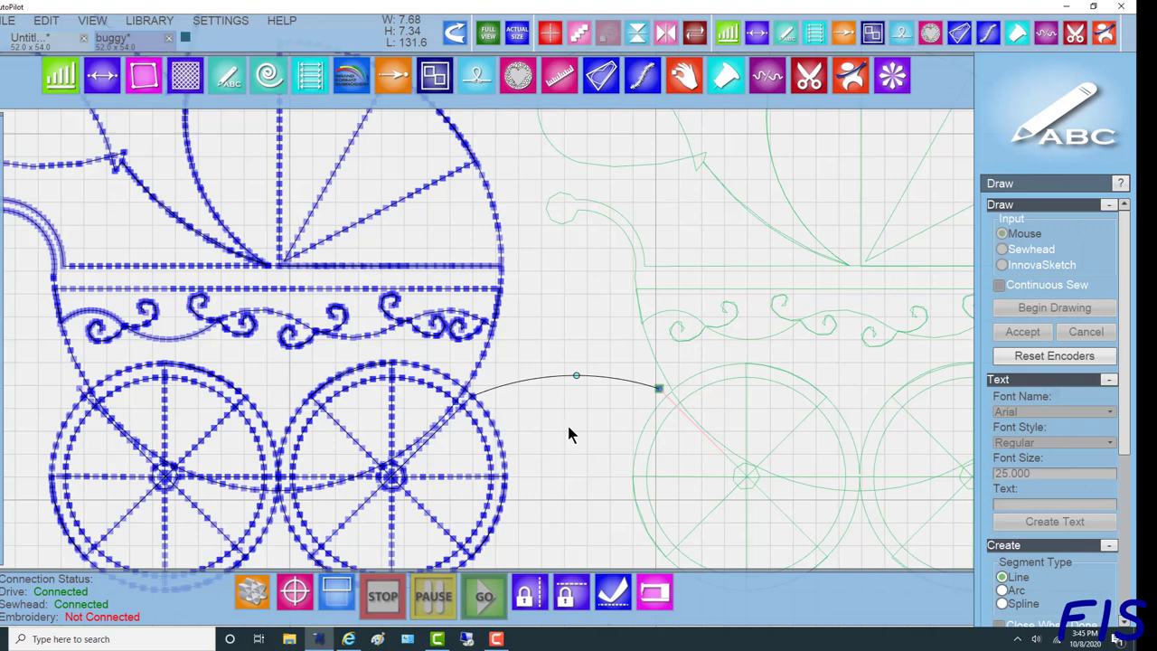
scroll(569, 435, "down", 5)
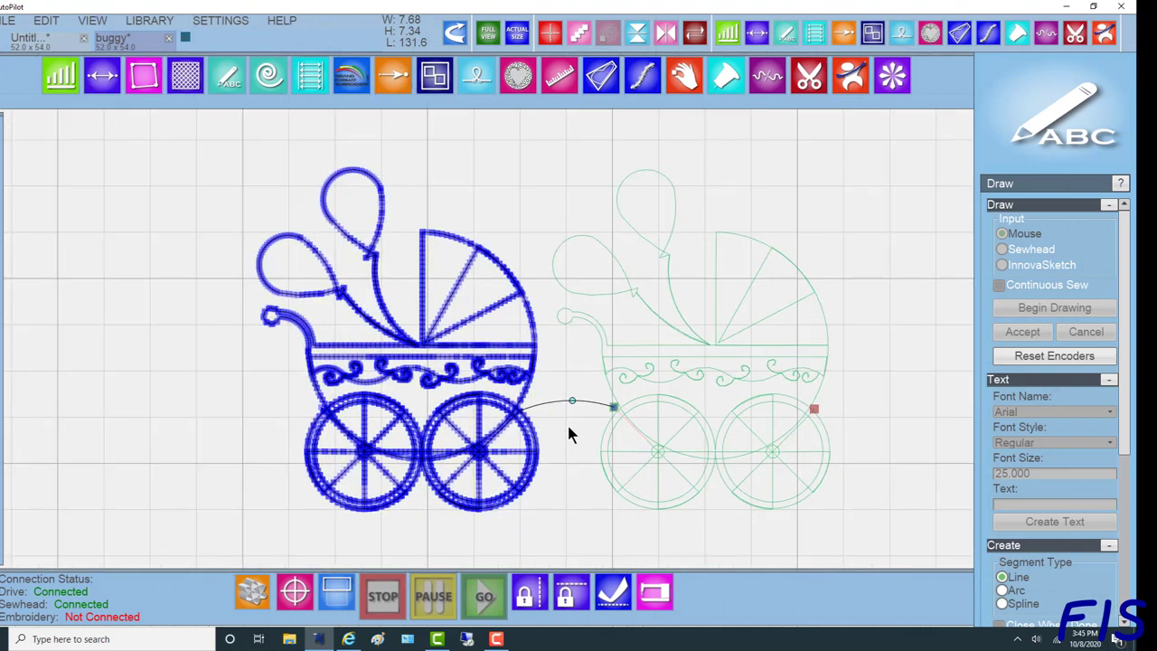
Step: In Transform mode, deselect the original and delete the duplicate buggy
left_click(1105, 33)
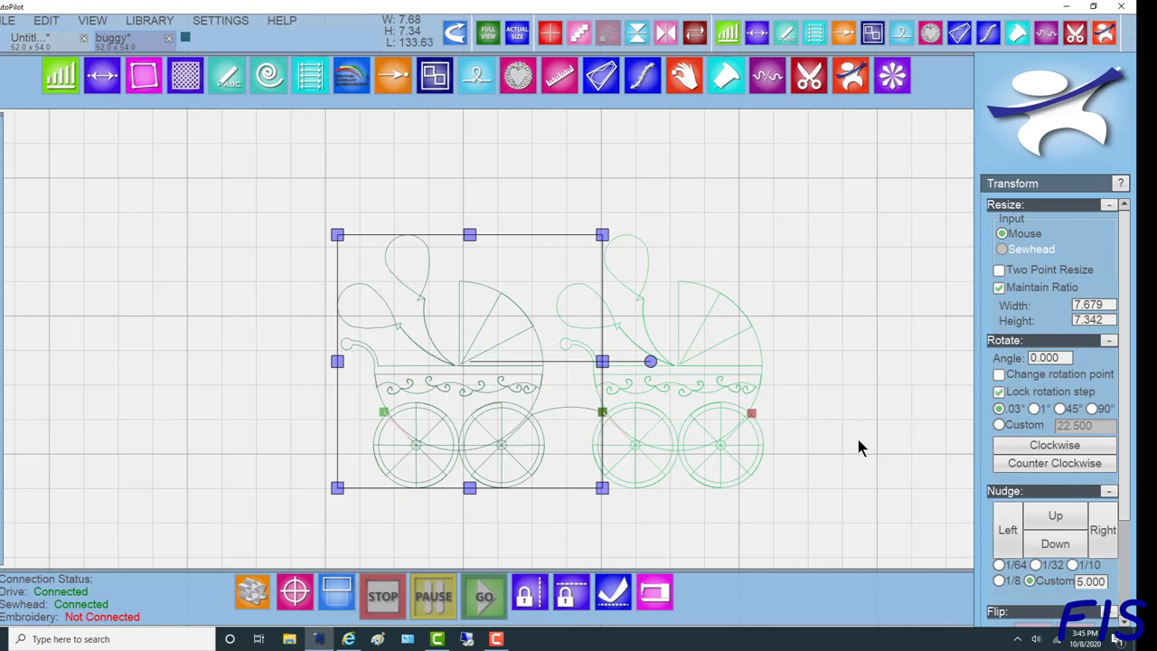
left_click(681, 463)
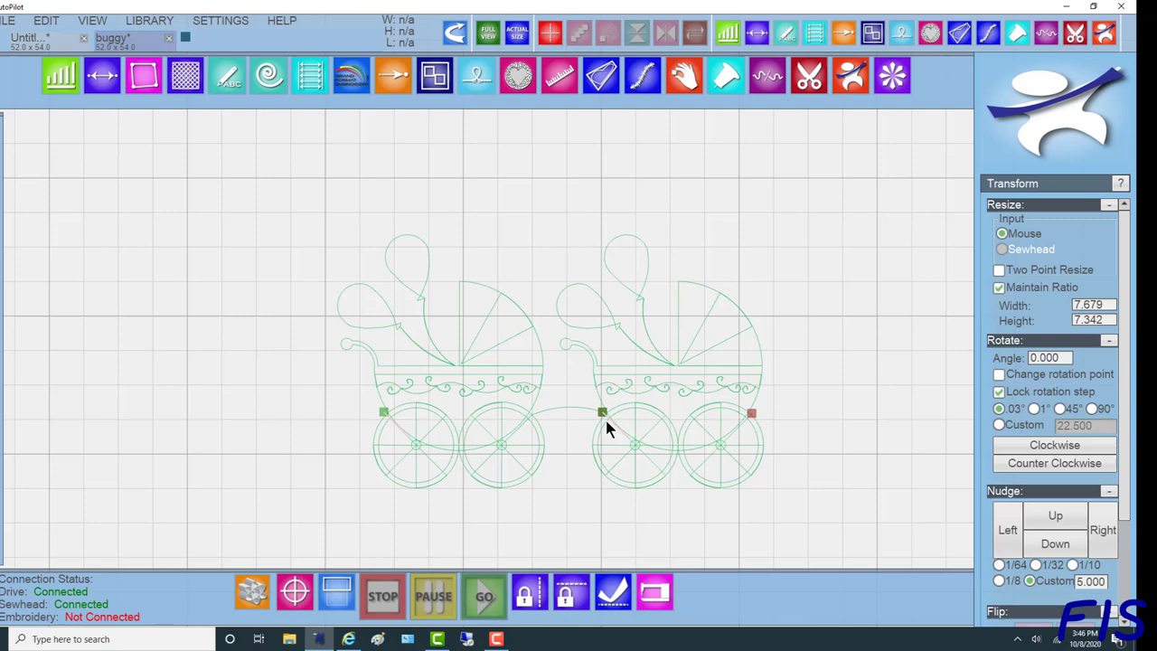
right_click(674, 388)
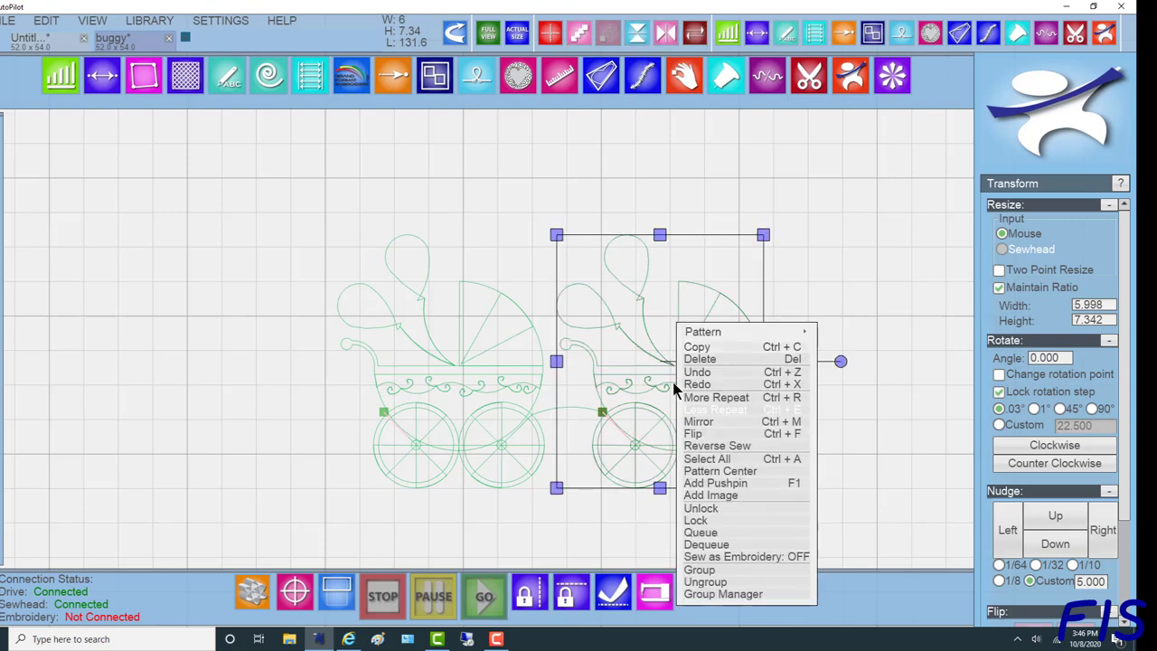
left_click(734, 359)
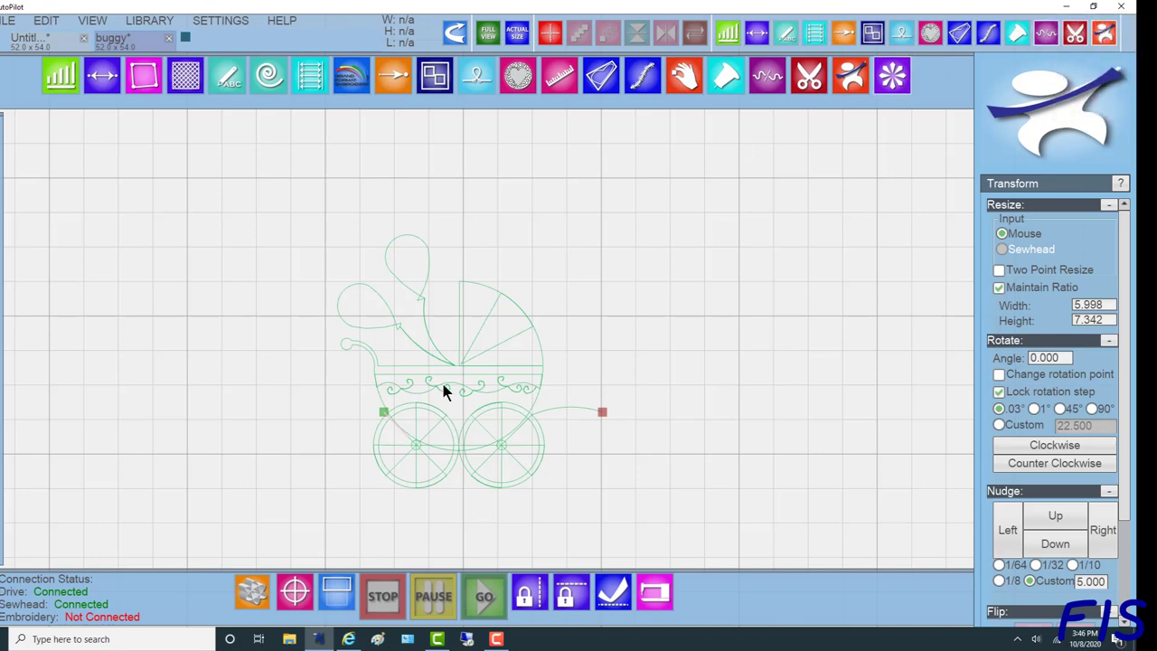
Step: Select the buggy and connector with Ctrl+A and drag them left to line the start node up with the grid
scroll(388, 423, "up", 3)
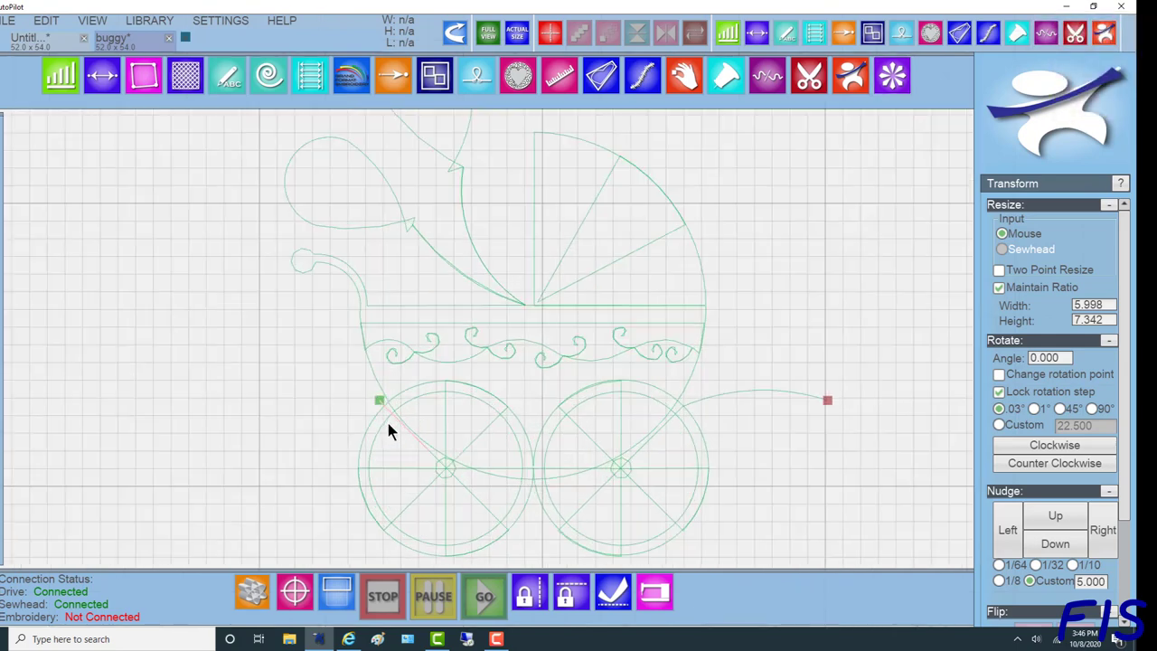
scroll(387, 424, "up", 5)
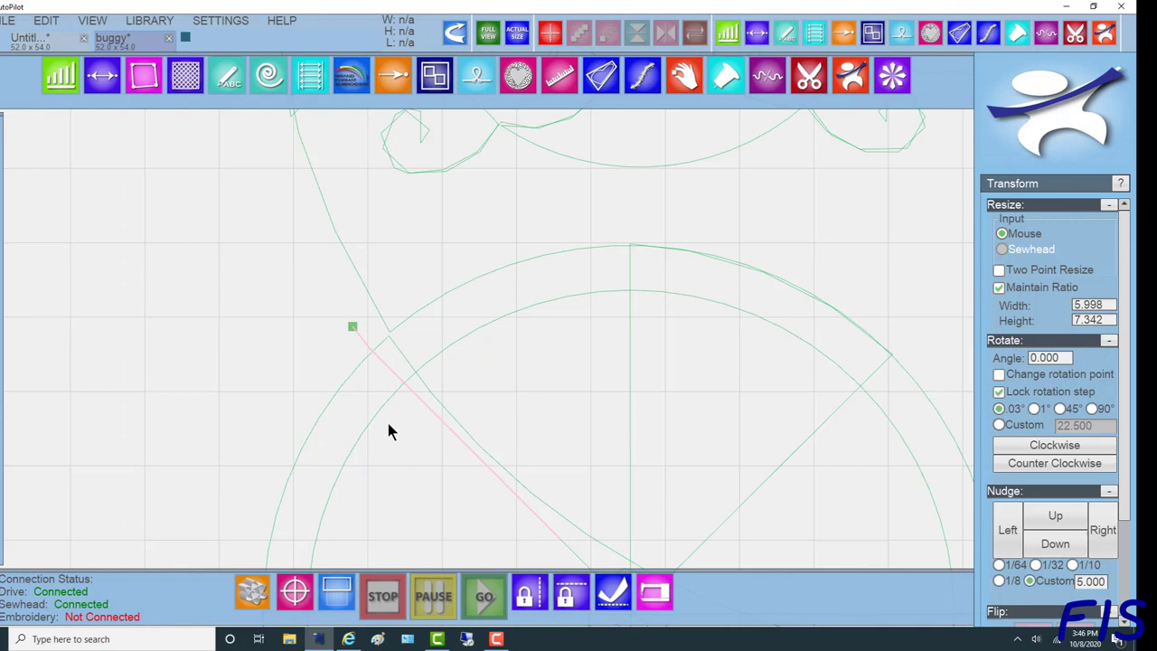
scroll(387, 425, "up", 2)
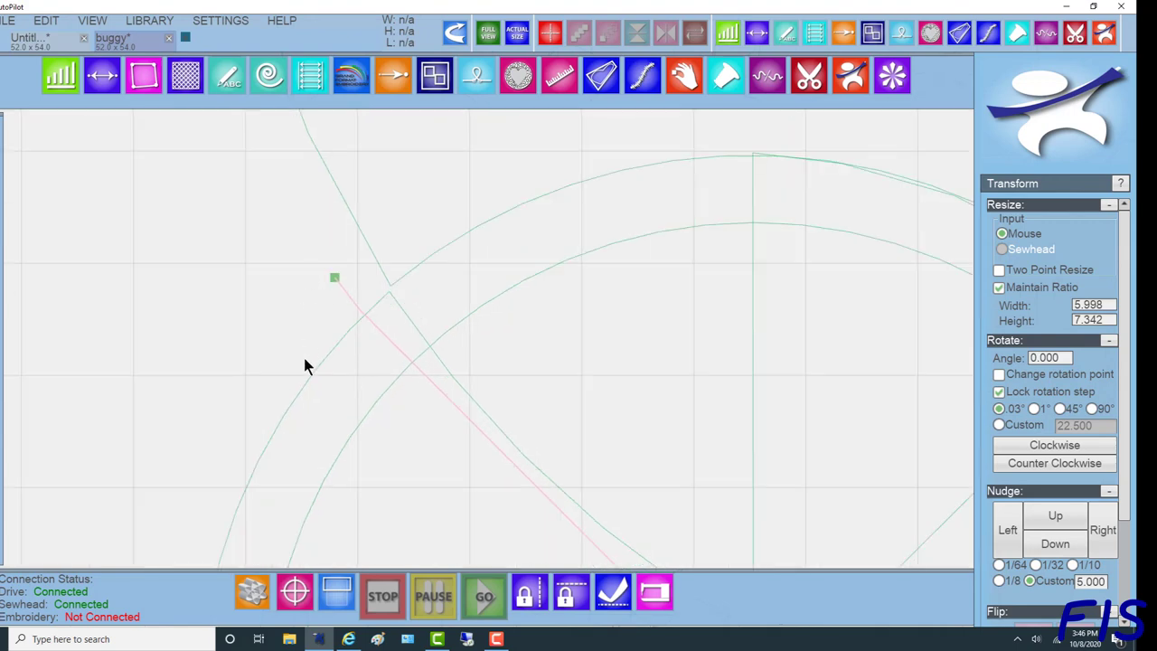
scroll(305, 365, "up", 1)
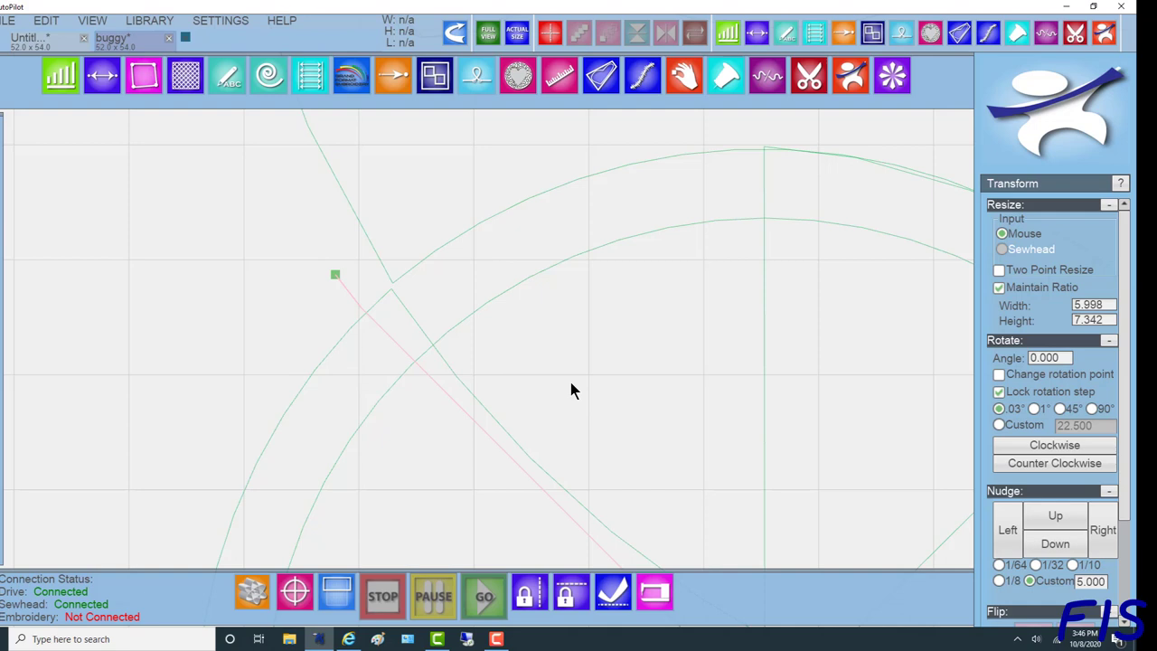
key("ctrl+a")
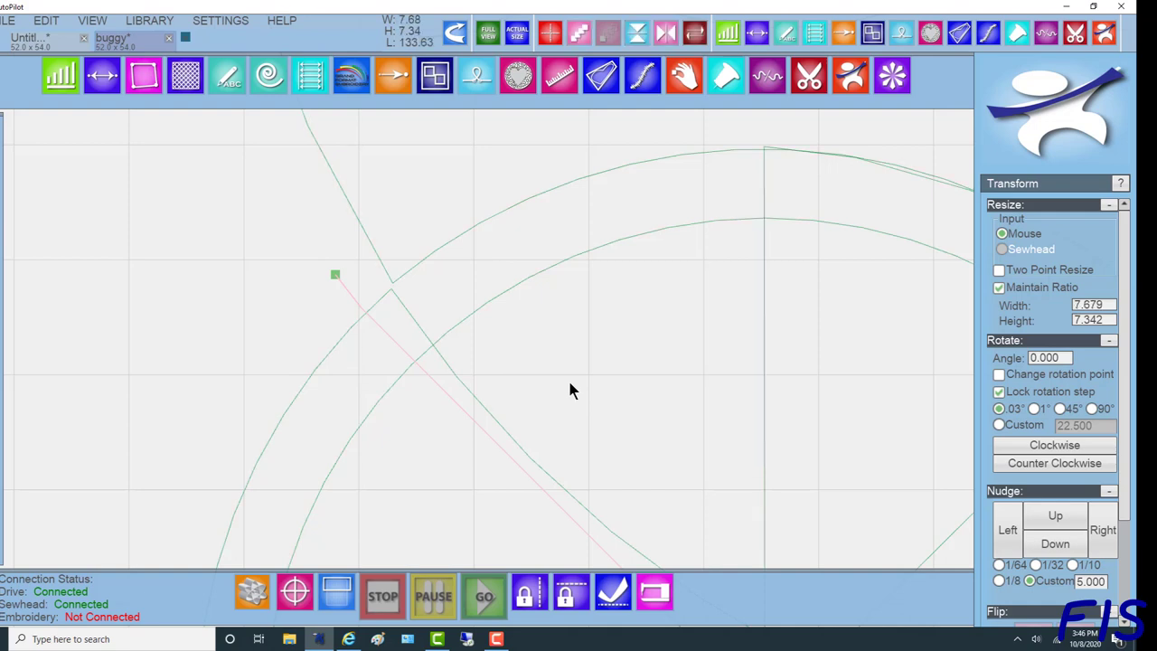
left_click_drag(571, 391, 486, 385)
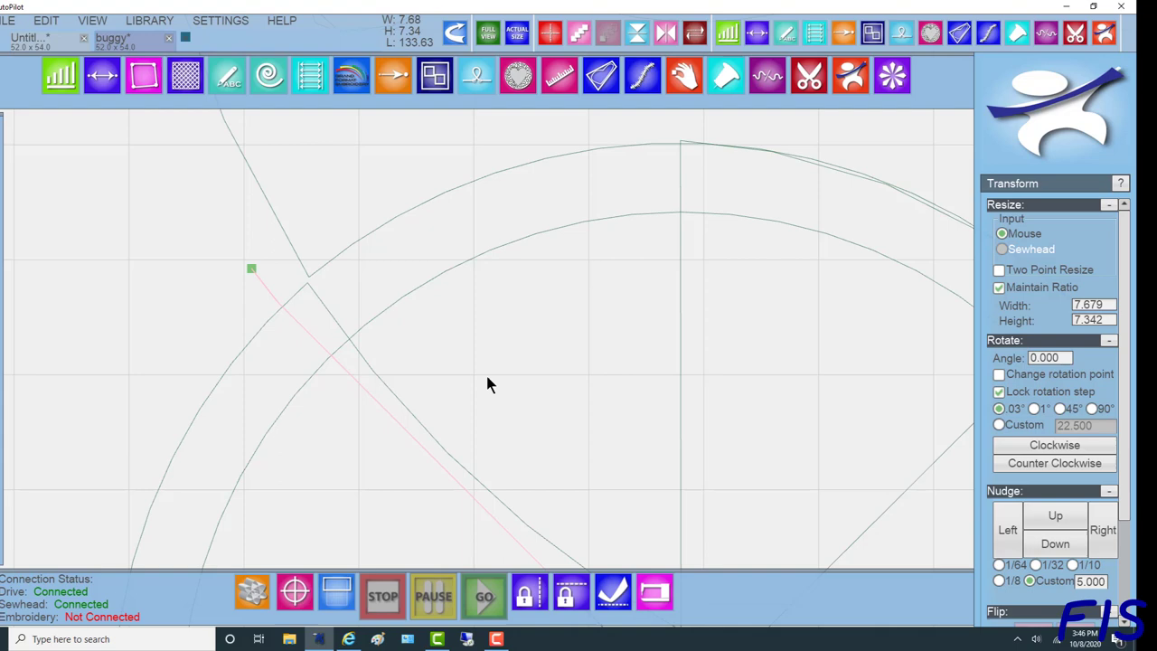
scroll(506, 380, "down", 5)
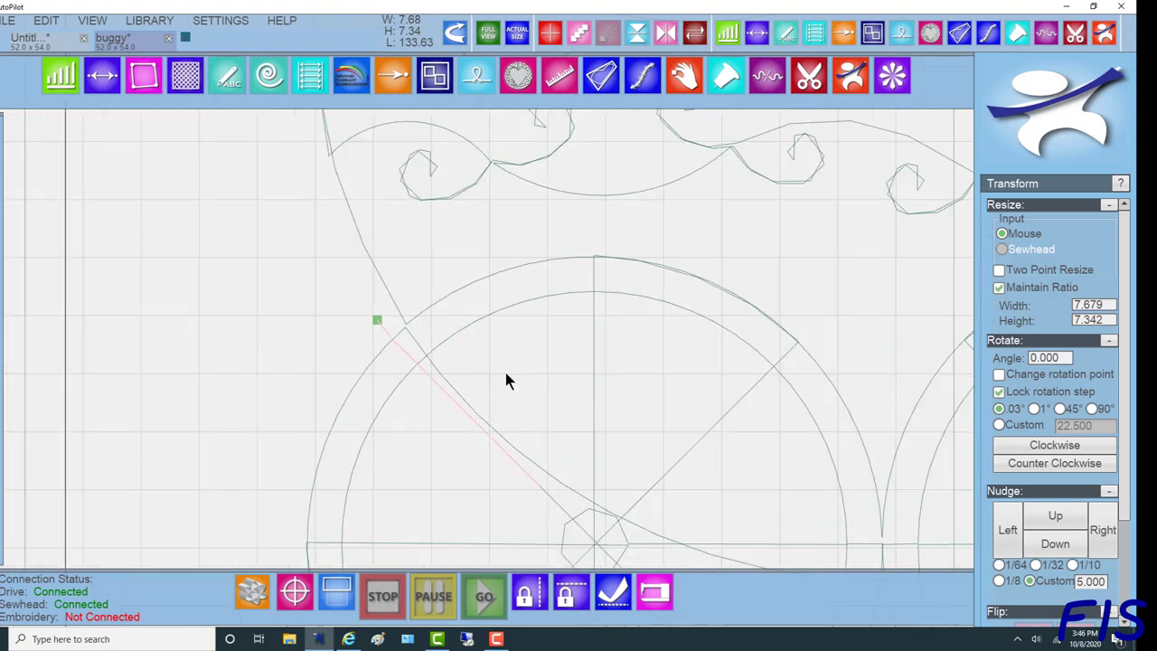
scroll(506, 374, "down", 3)
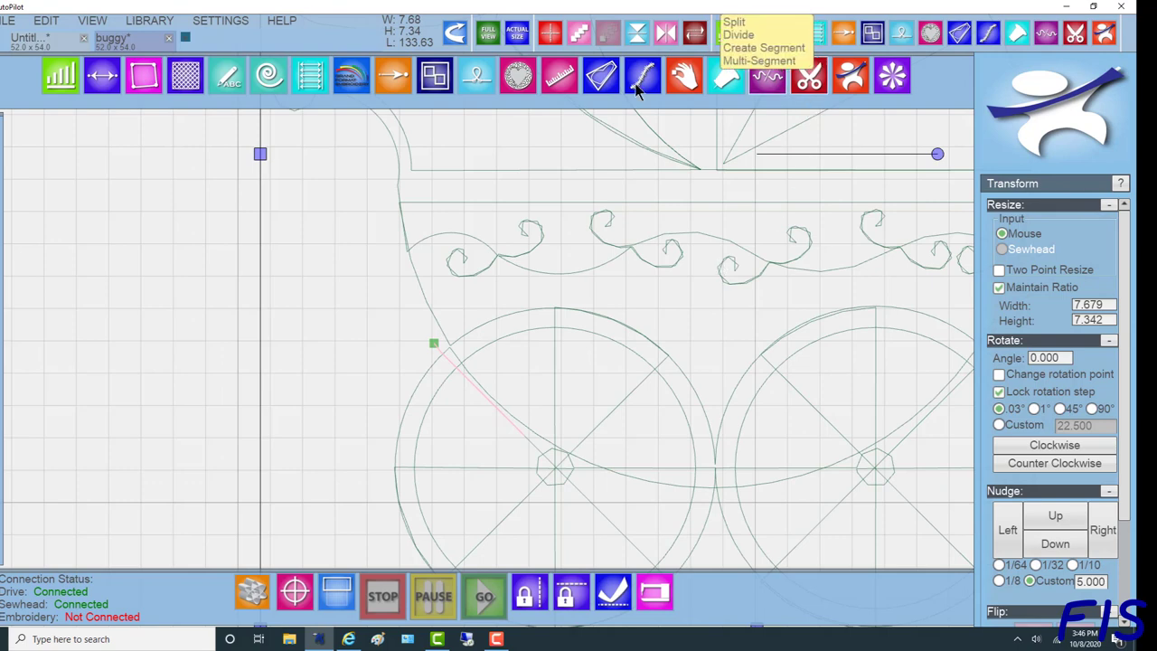
Step: Turn Snap to Grid on and, in Draw mode, place the connector's start node on a grid point beside the left wheel
left_click(205, 28)
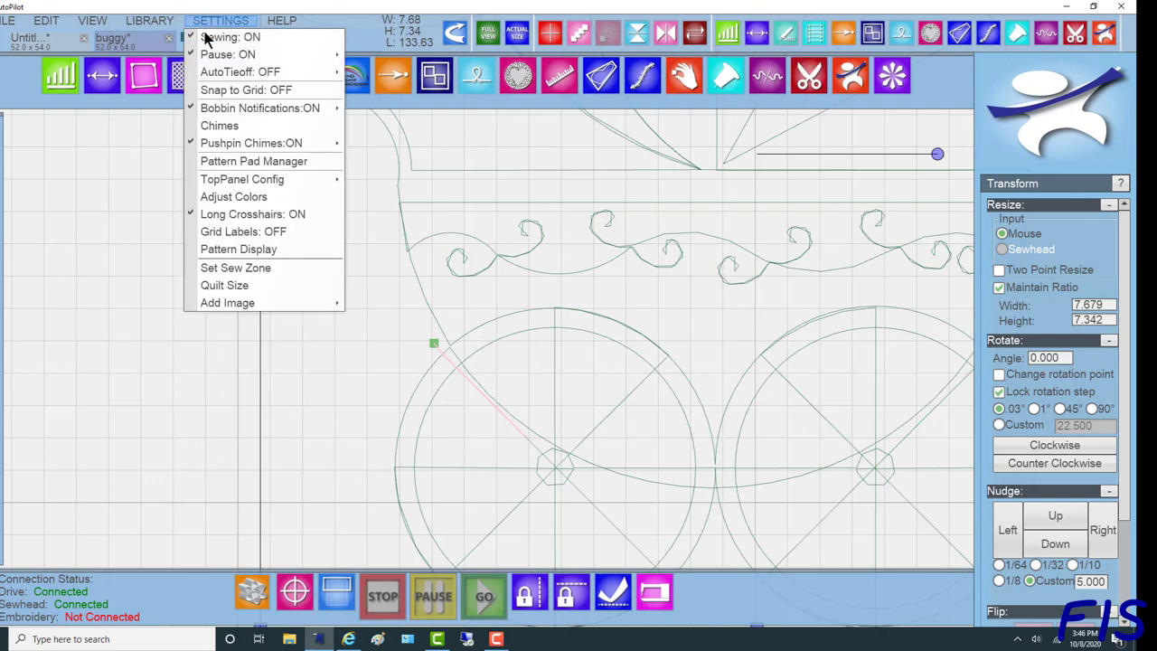
left_click(220, 90)
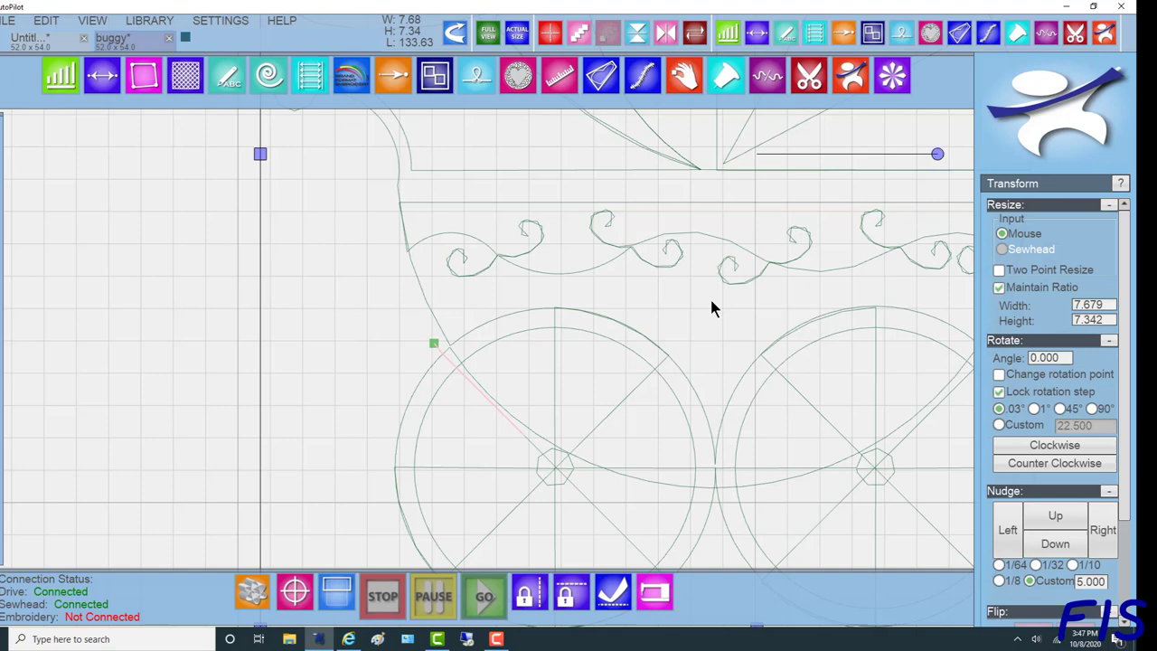
left_click(785, 34)
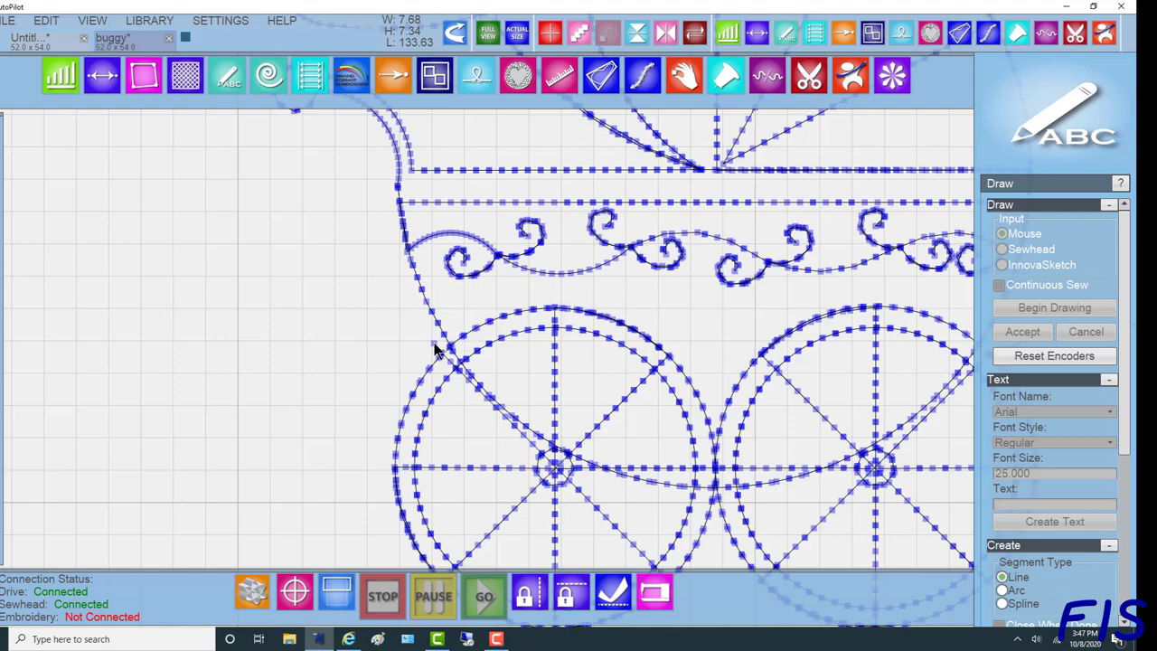
scroll(435, 351, "up", 6)
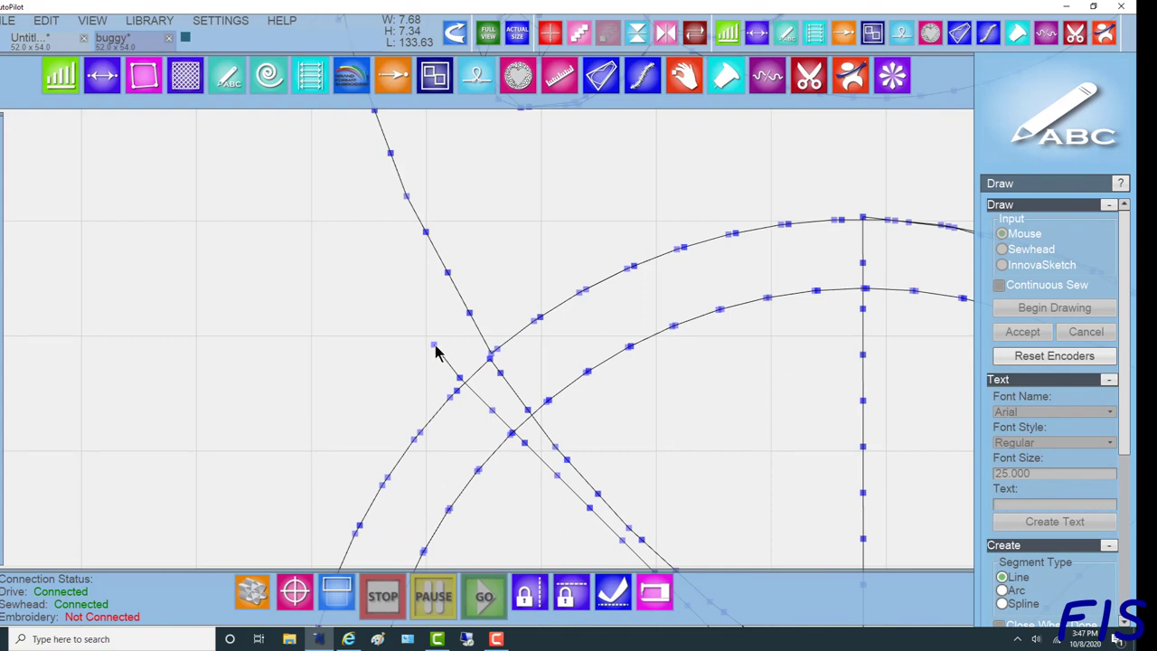
left_click(434, 346)
Step: Place the arc's end node on a grid intersection just right of the right wheel, then view the whole buggy
scroll(427, 343, "down", 5)
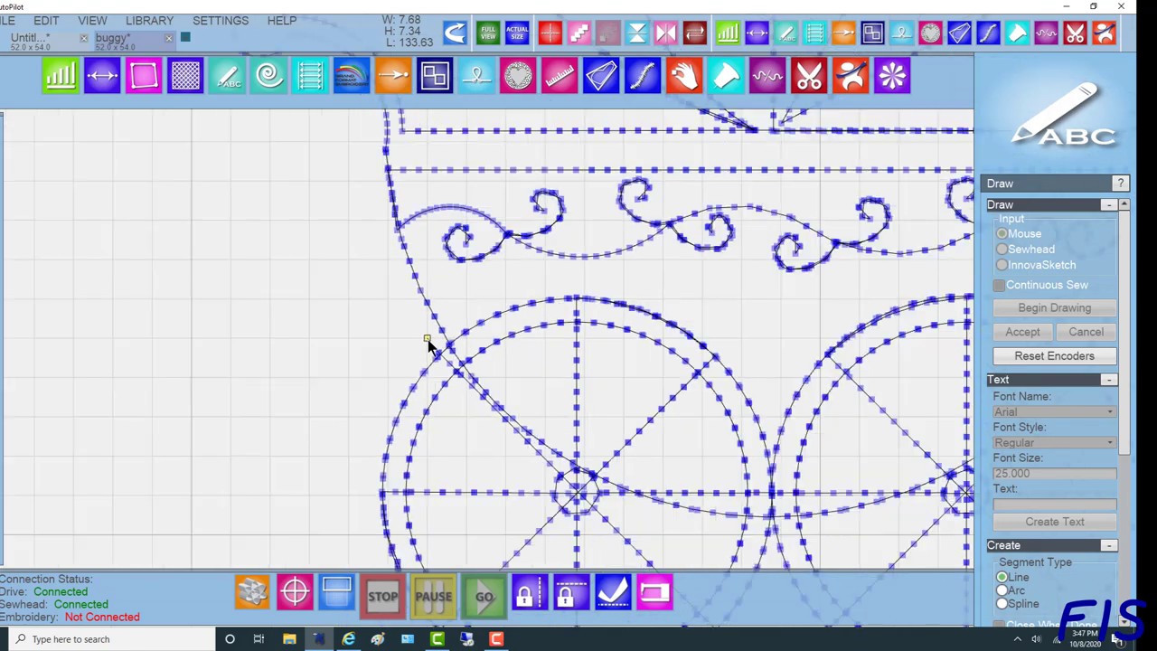
left_click_drag(864, 369, 614, 372)
scroll(614, 359, "up", 5)
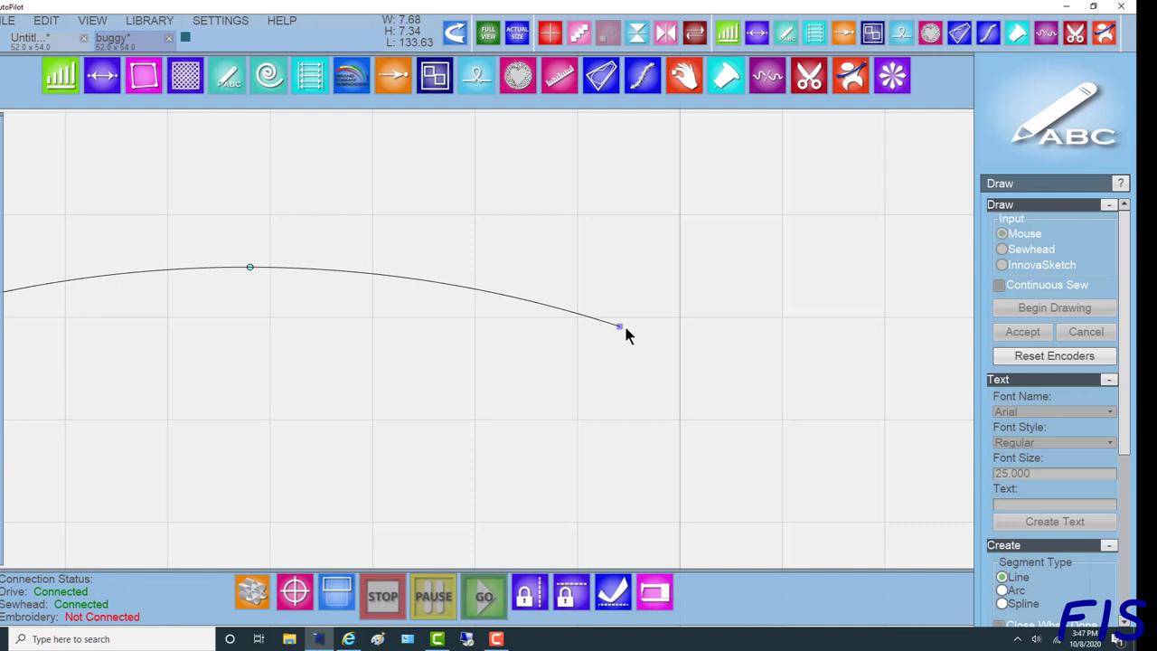
left_click(620, 327)
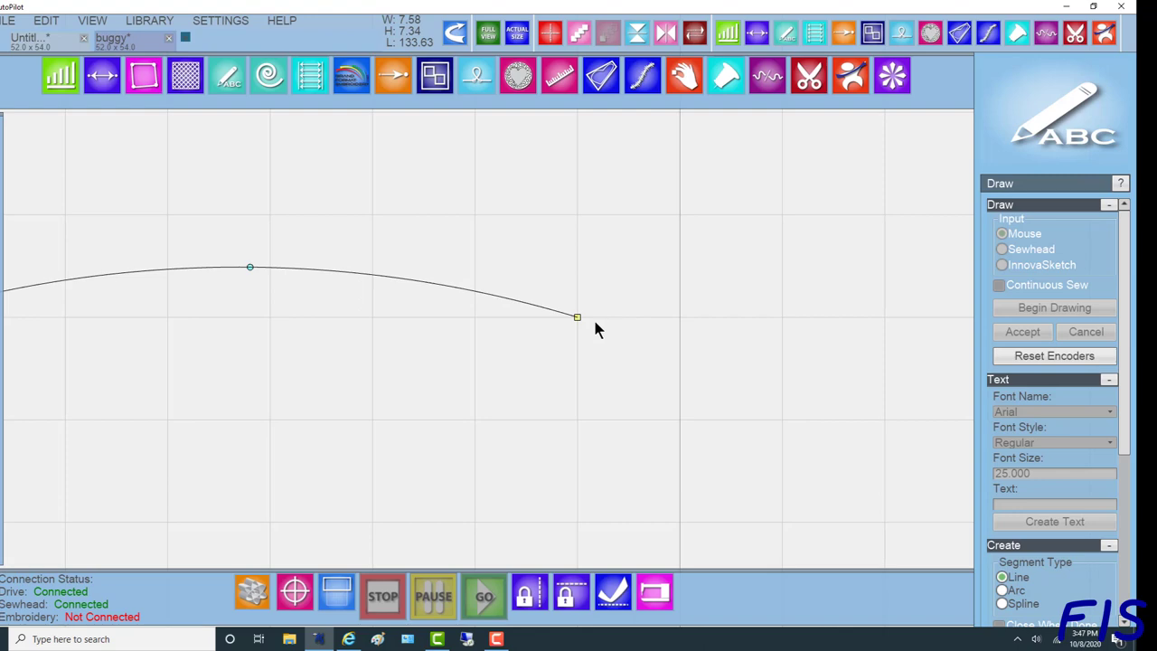
scroll(372, 380, "down", 6)
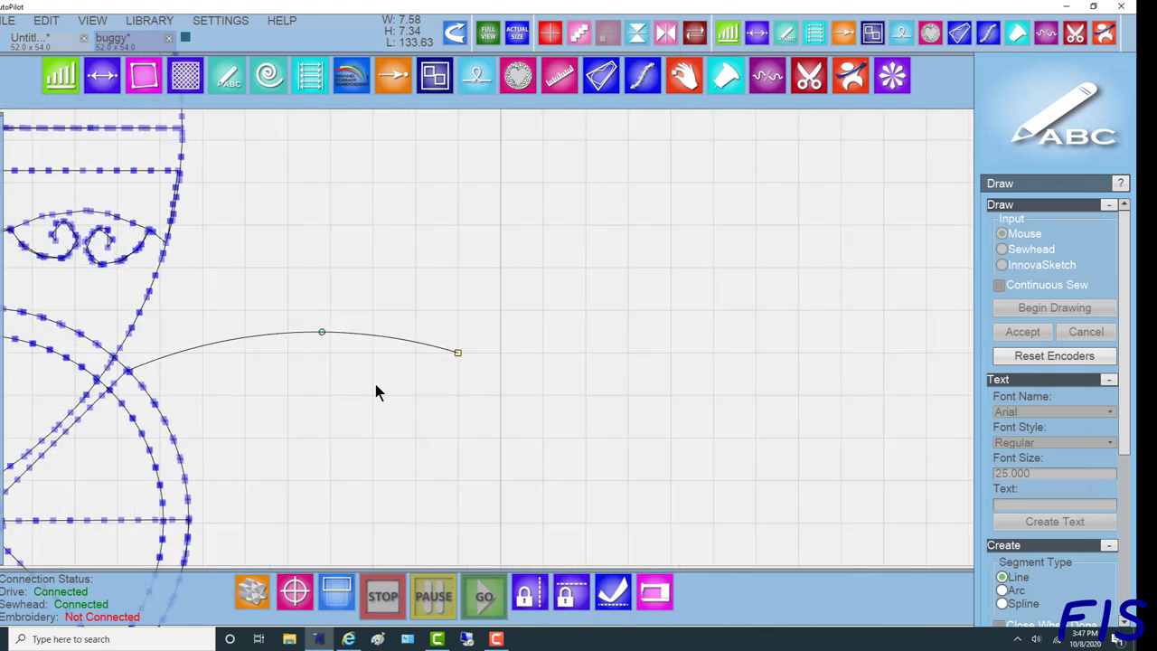
scroll(353, 441, "down", 4)
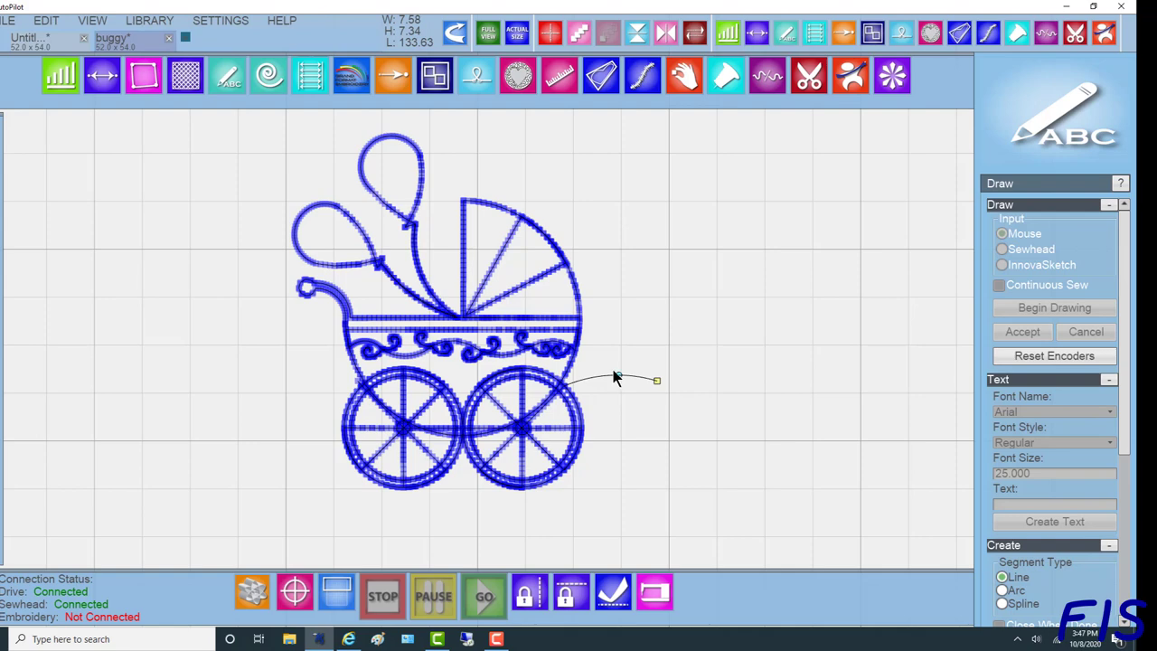
Step: Turn Snap to Grid off and switch to Transform for the whole buggy design
left_click(204, 28)
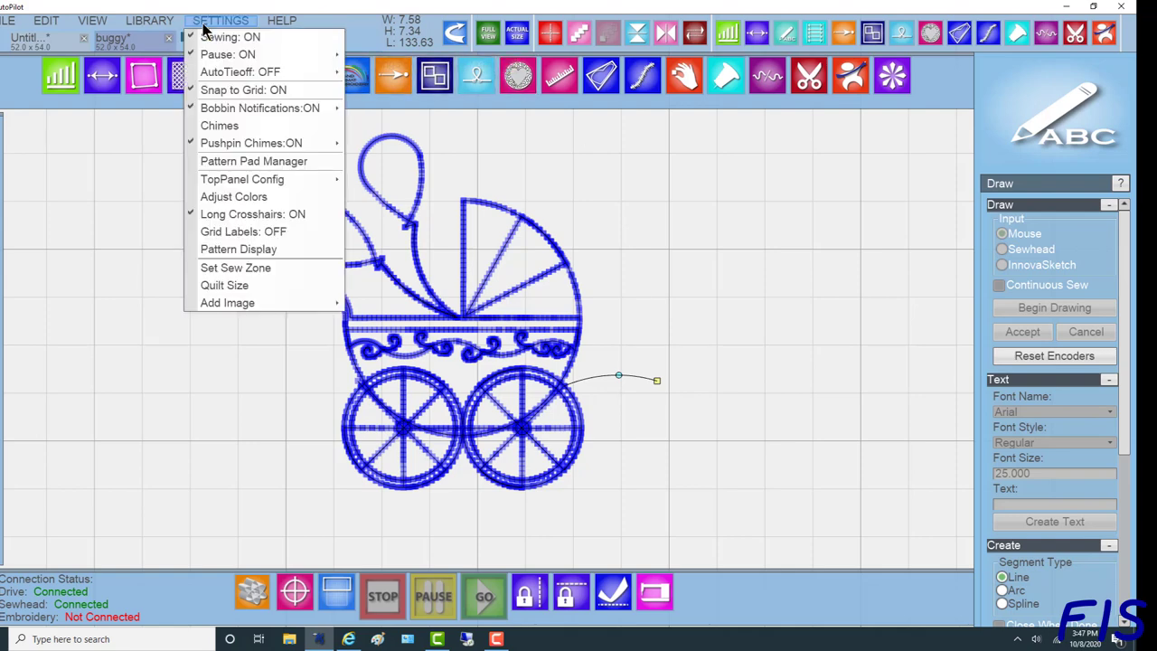
left_click(217, 90)
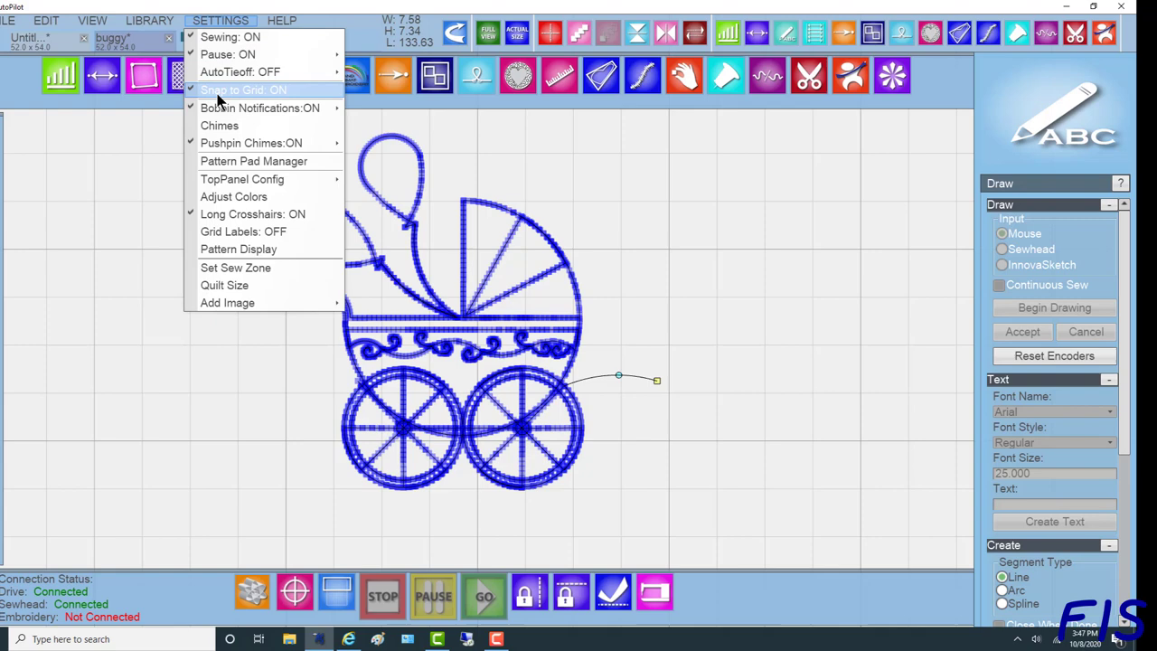
left_click(1104, 33)
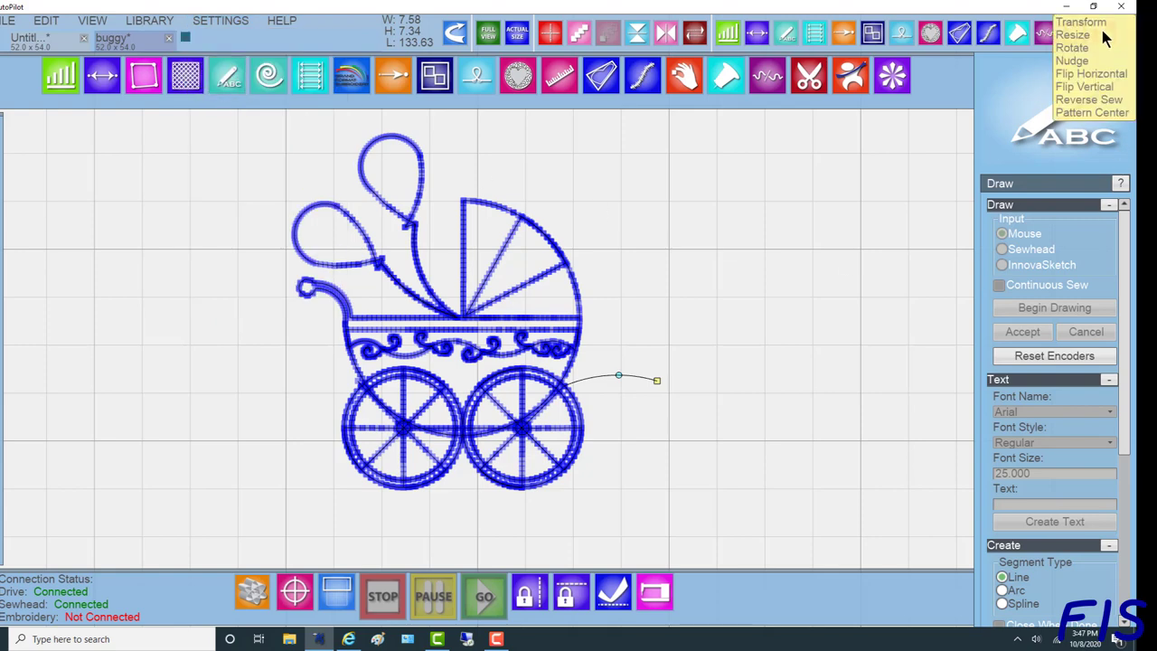
left_click(1085, 26)
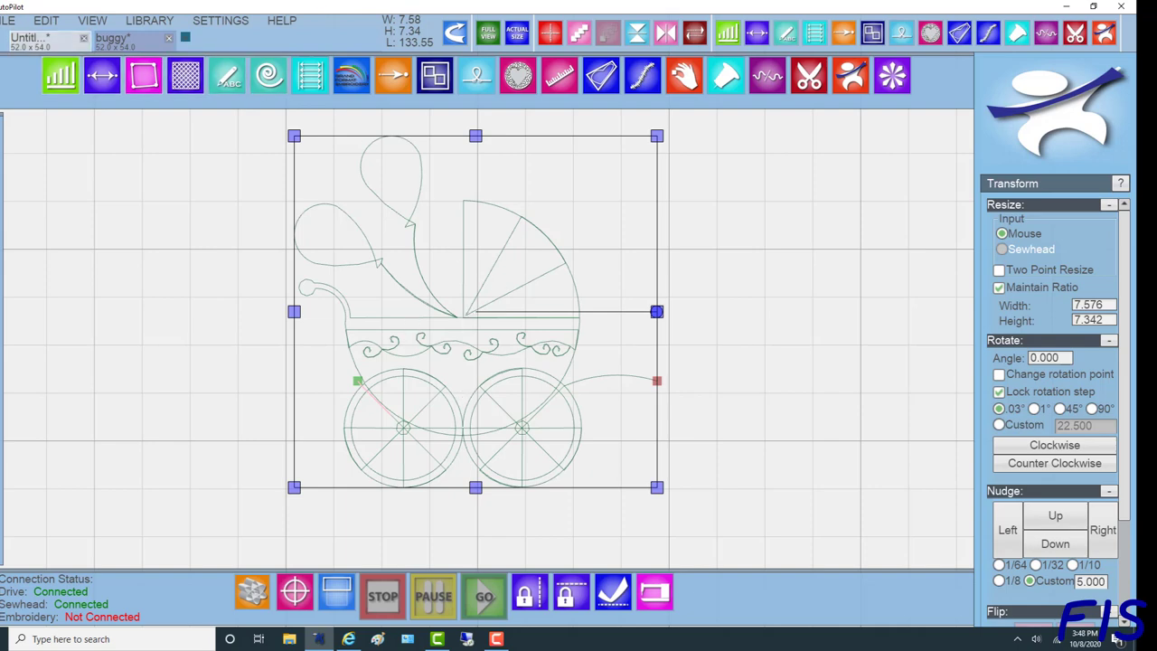
Step: Save the design as the pattern 'FIS Baby Buggy Border', answering the overwrite prompt
left_click(7, 20)
mouse_move(32, 174)
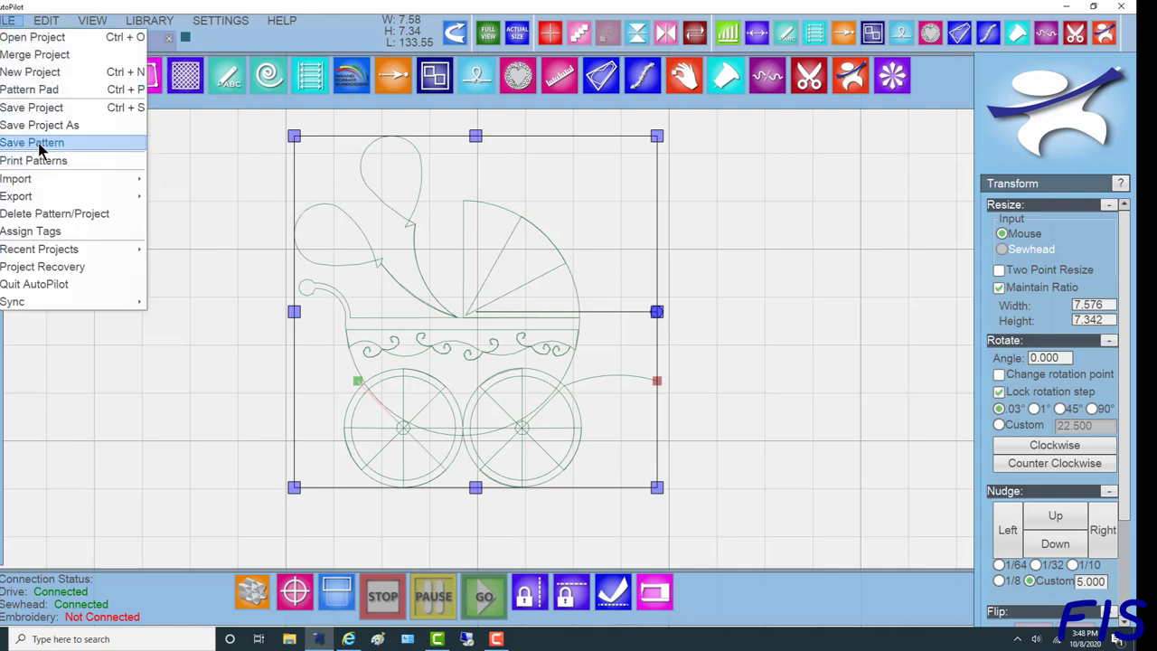
left_click(40, 144)
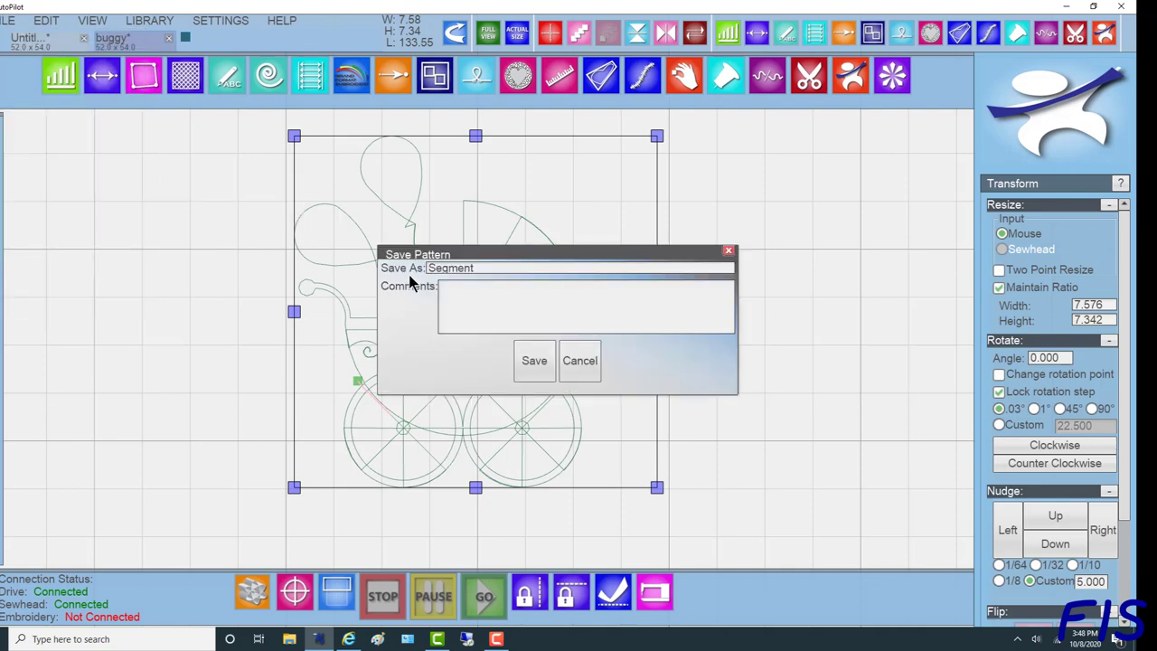
left_click_drag(479, 268, 398, 271)
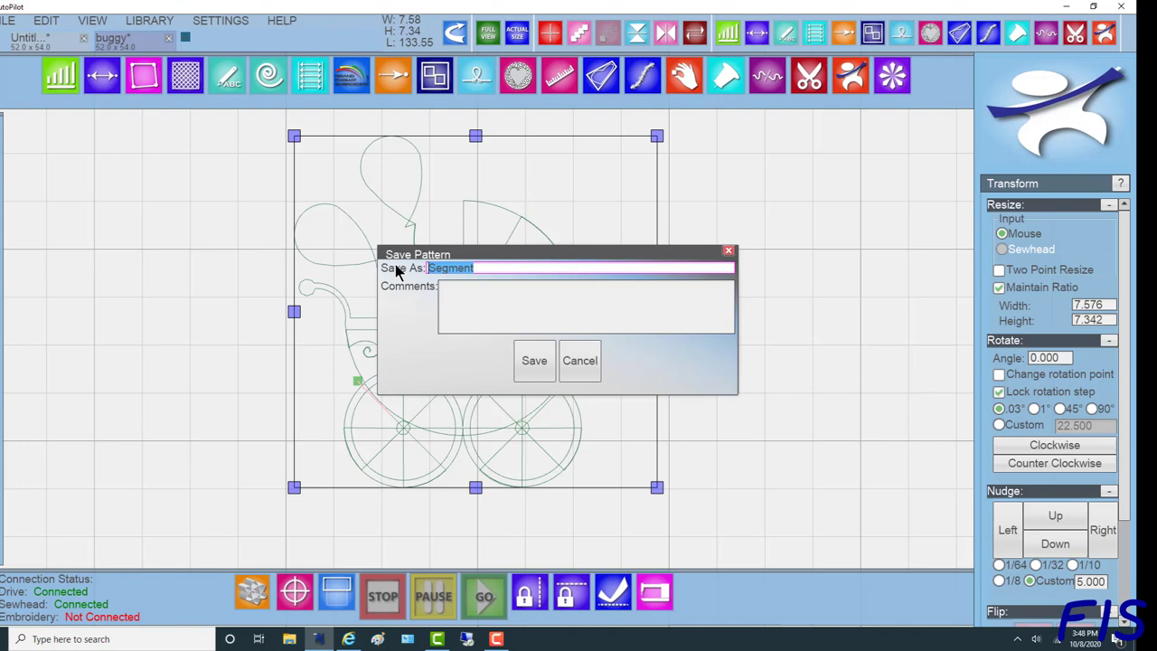
type("FlS")
type(" Baby Buggy")
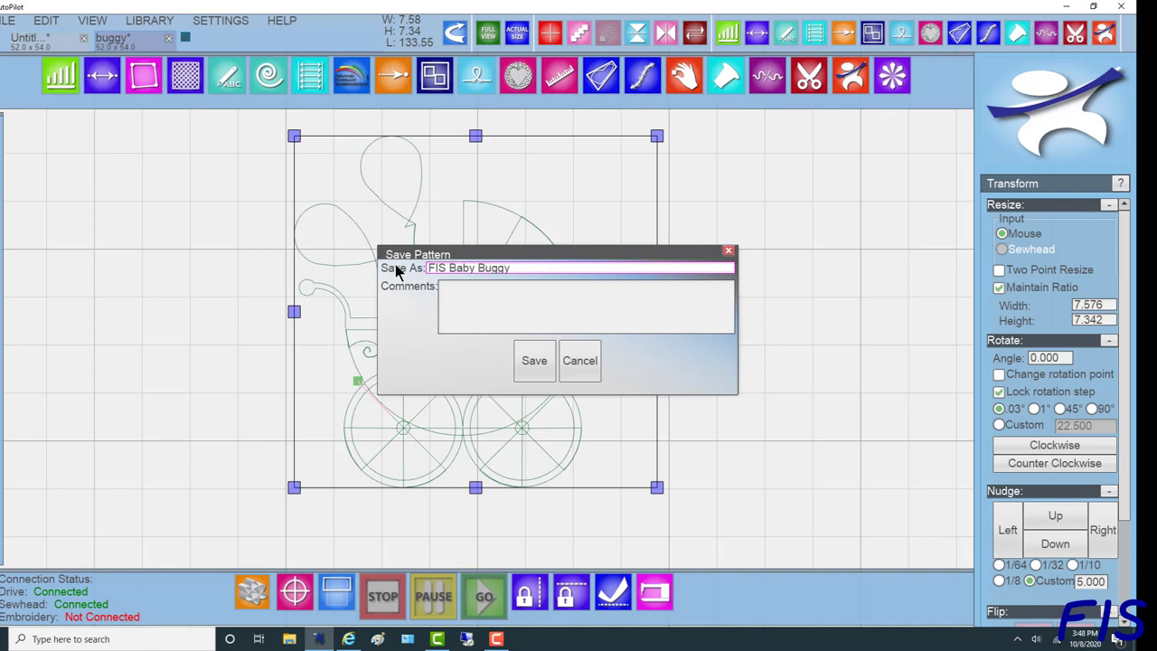
type(" Borde")
key("BackSpace")
key("BackSpace")
key("BackSpace")
key("BackSpace")
type("ordger")
key("BackSpace")
key("BackSpace")
key("BackSpace")
type("er")
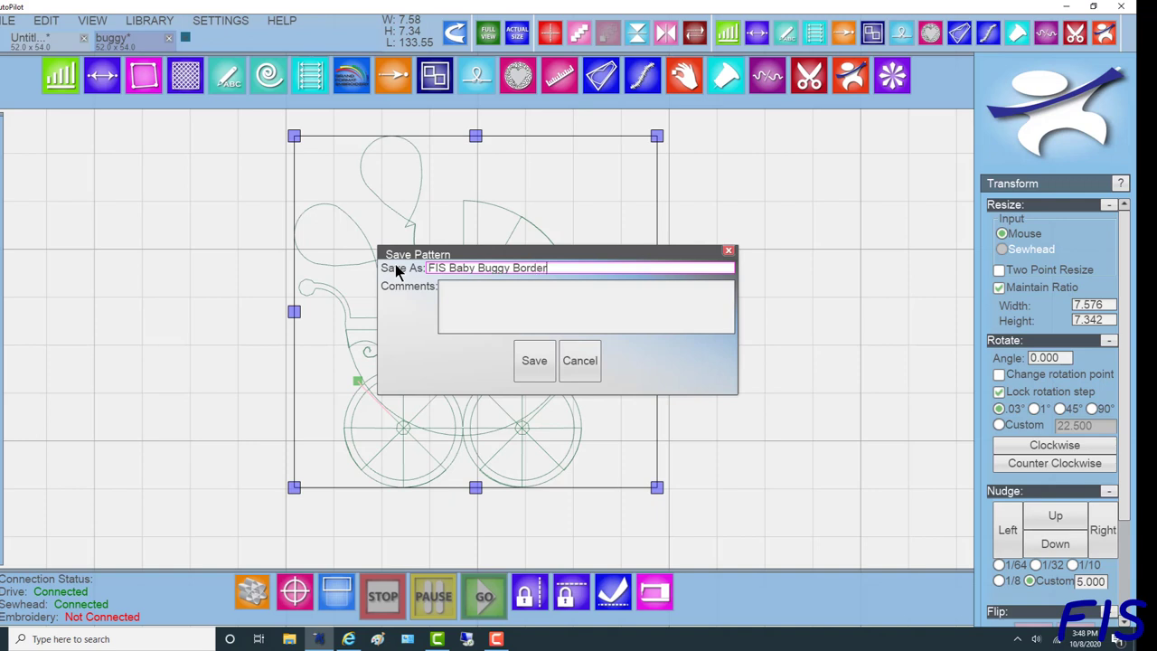
left_click(532, 361)
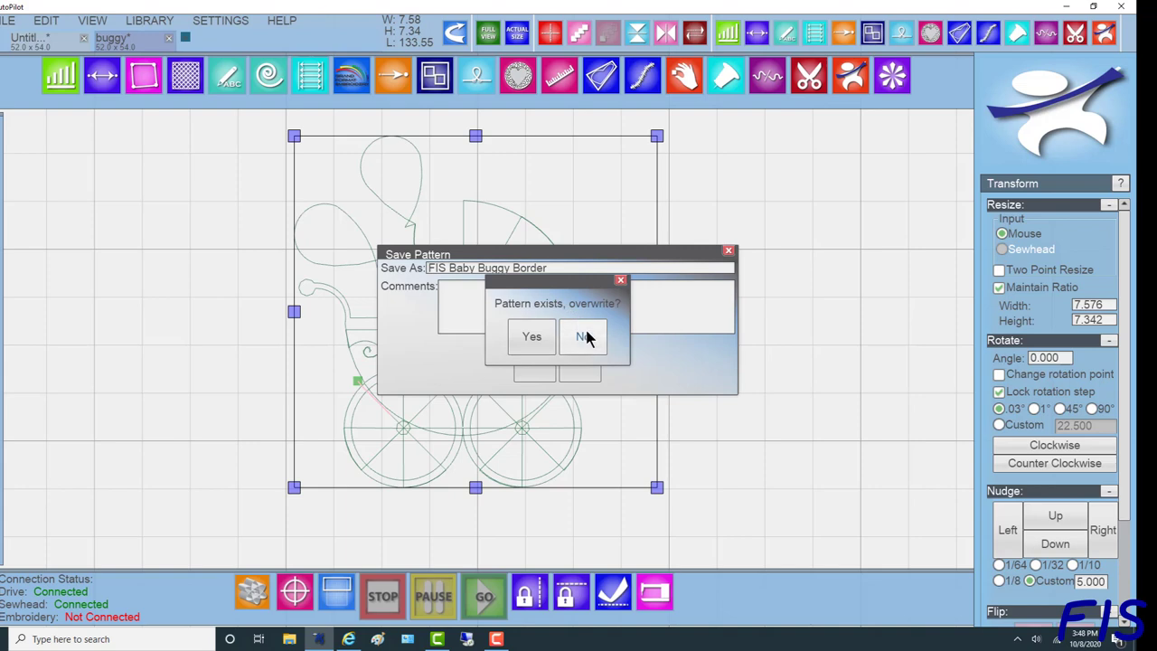
left_click(532, 336)
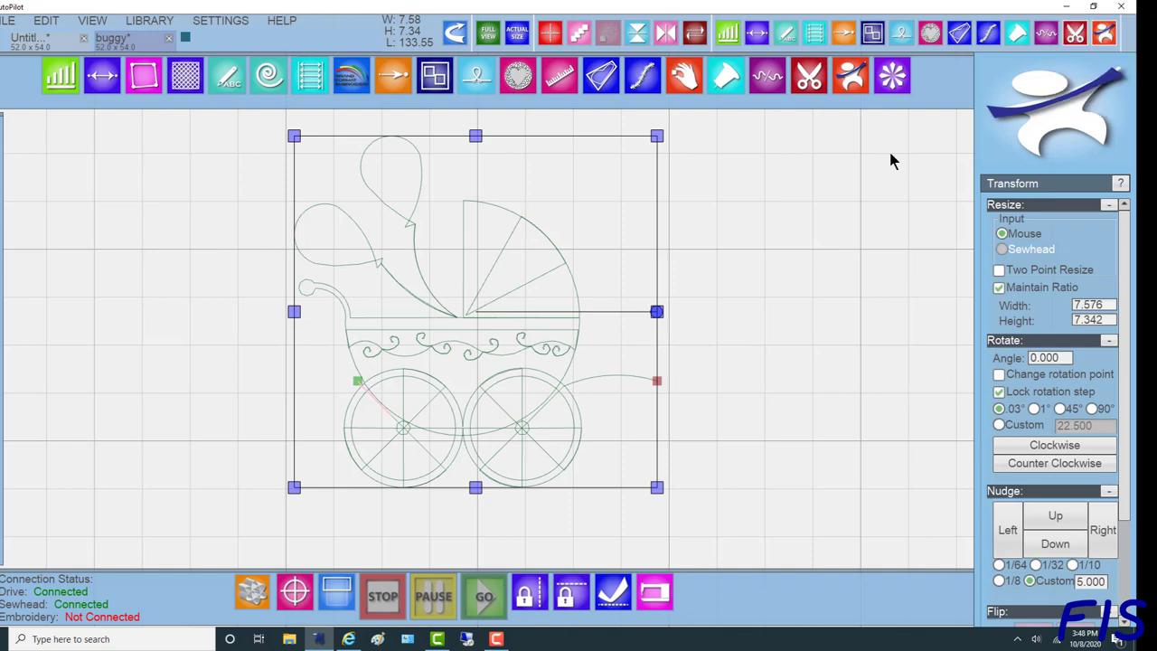
Step: Move the buggy toward the quilt's left edge and repeat it into a connected row of four
scroll(559, 287, "down", 2)
scroll(547, 295, "down", 3)
left_click_drag(514, 292, 313, 332)
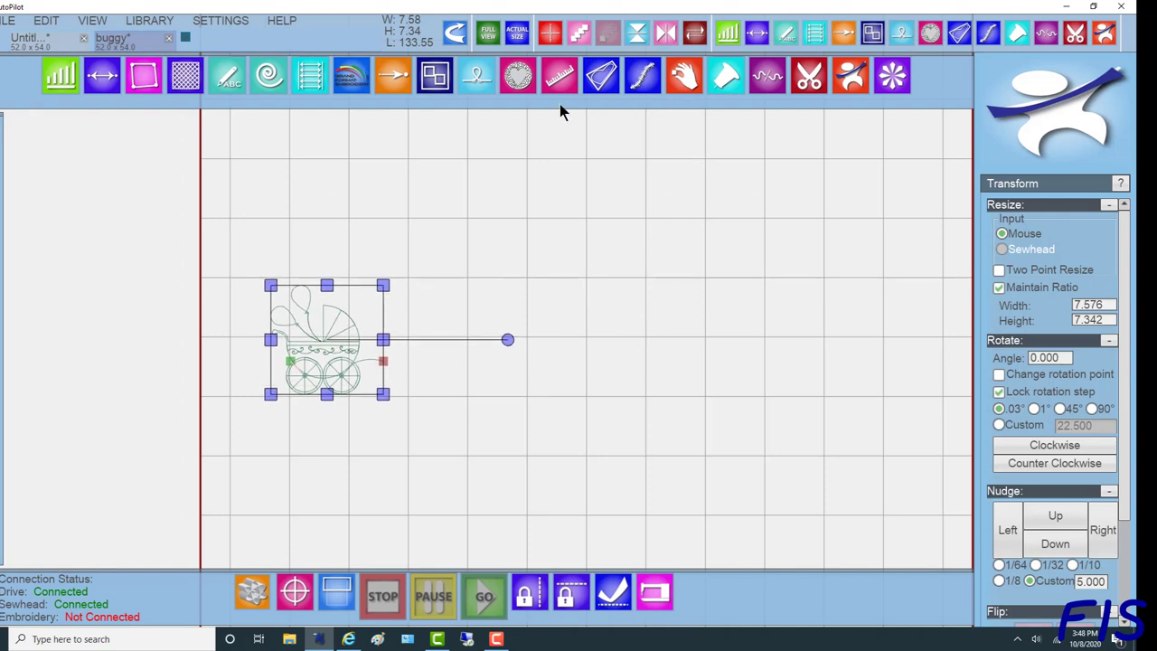
left_click(579, 36)
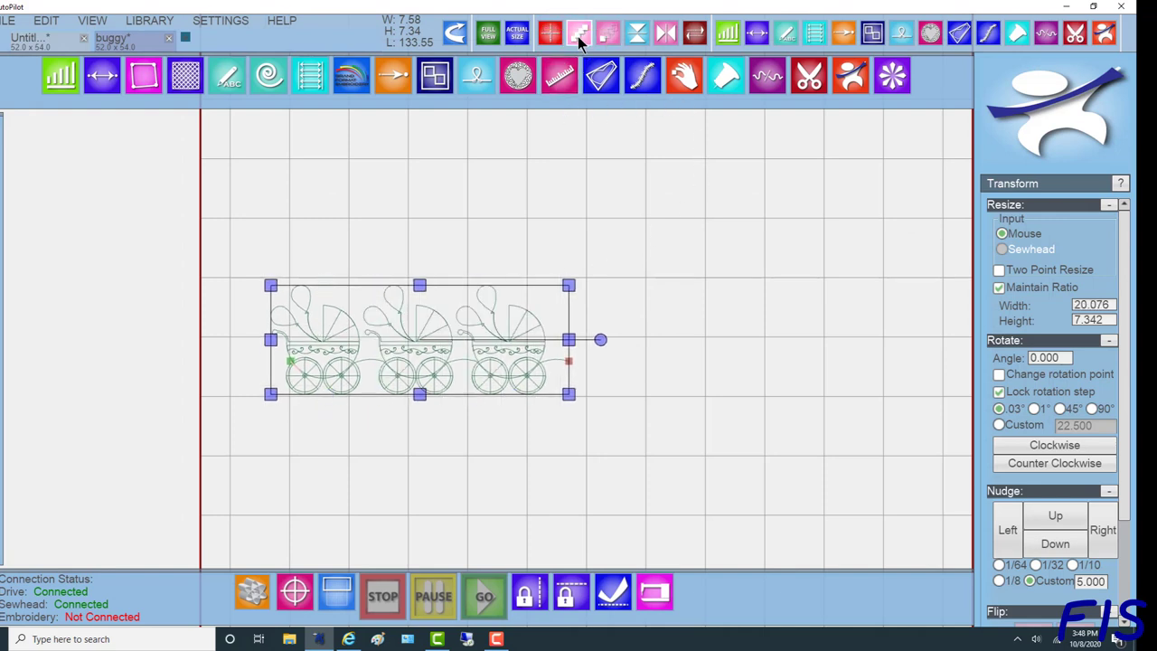
left_click(578, 36)
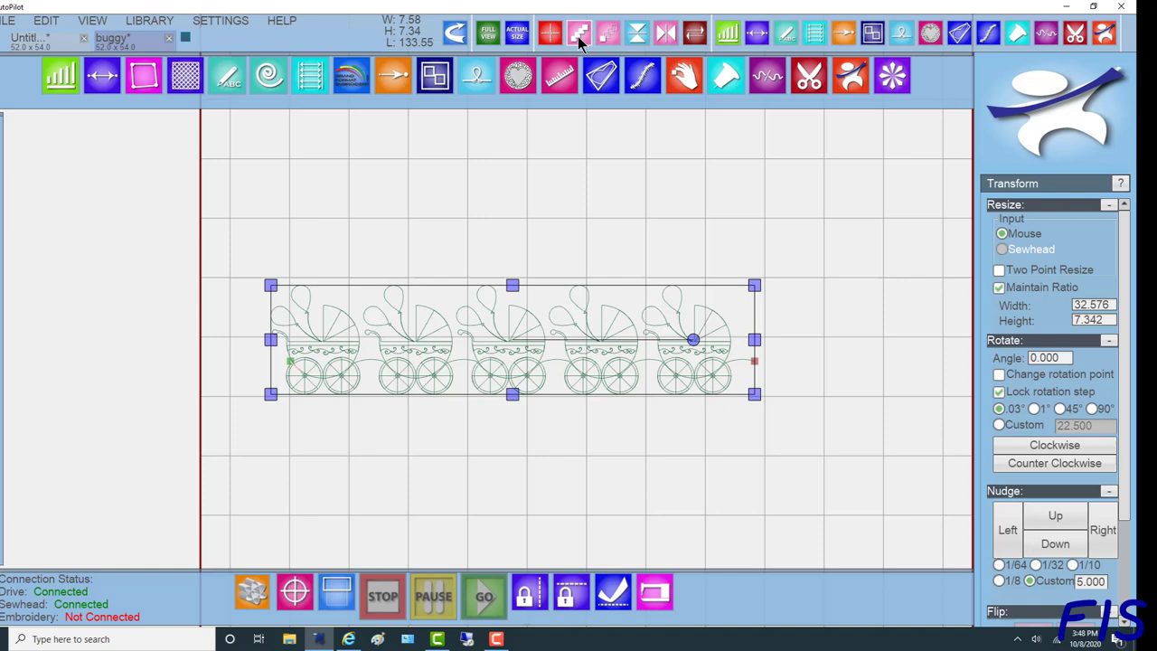
left_click(610, 34)
left_click(610, 33)
left_click(571, 34)
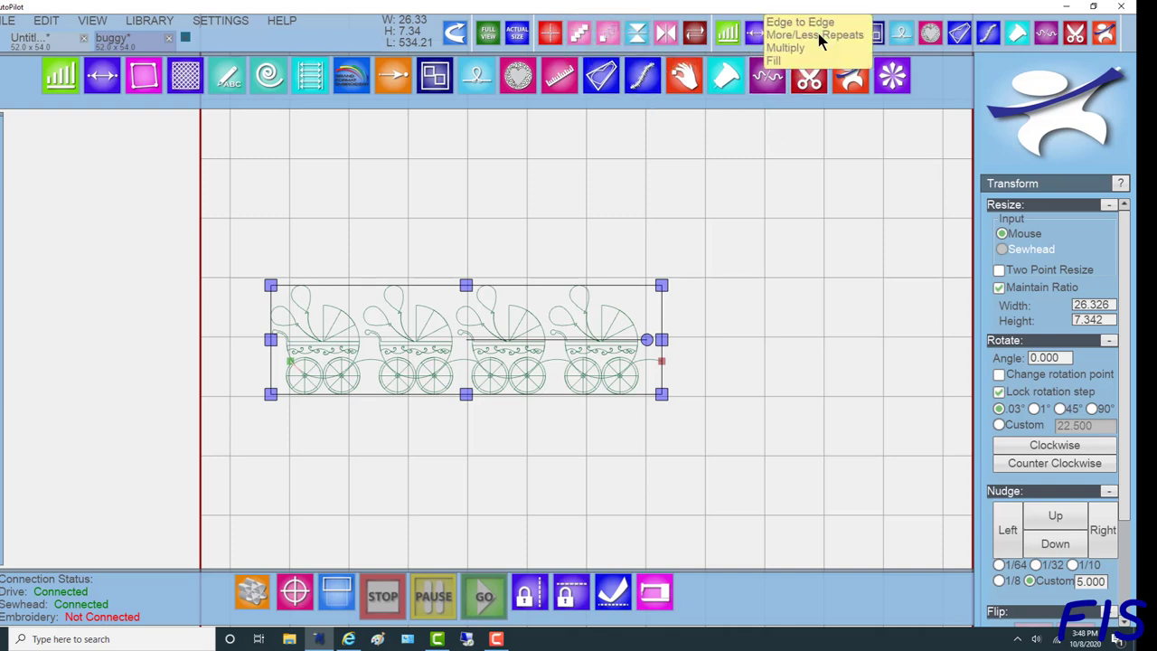
Step: Open Edge to Edge and adjust More/Less repeats to settle on four buggies
left_click(819, 34)
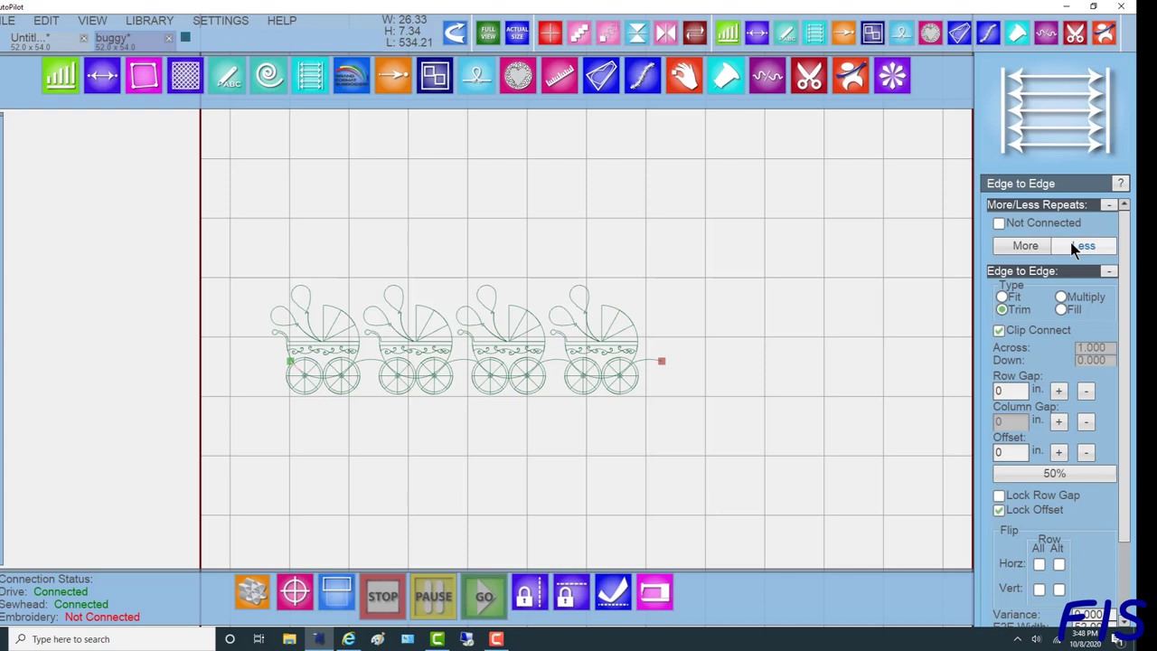
left_click(1033, 245)
left_click(1035, 245)
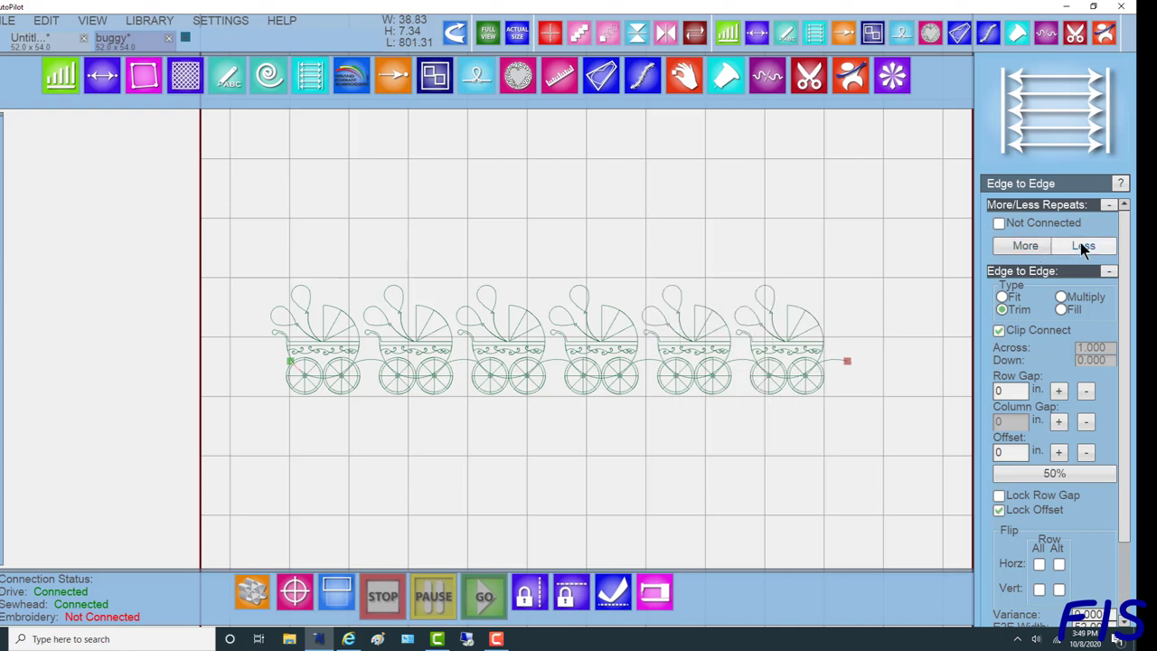
left_click(1082, 244)
left_click(1082, 244)
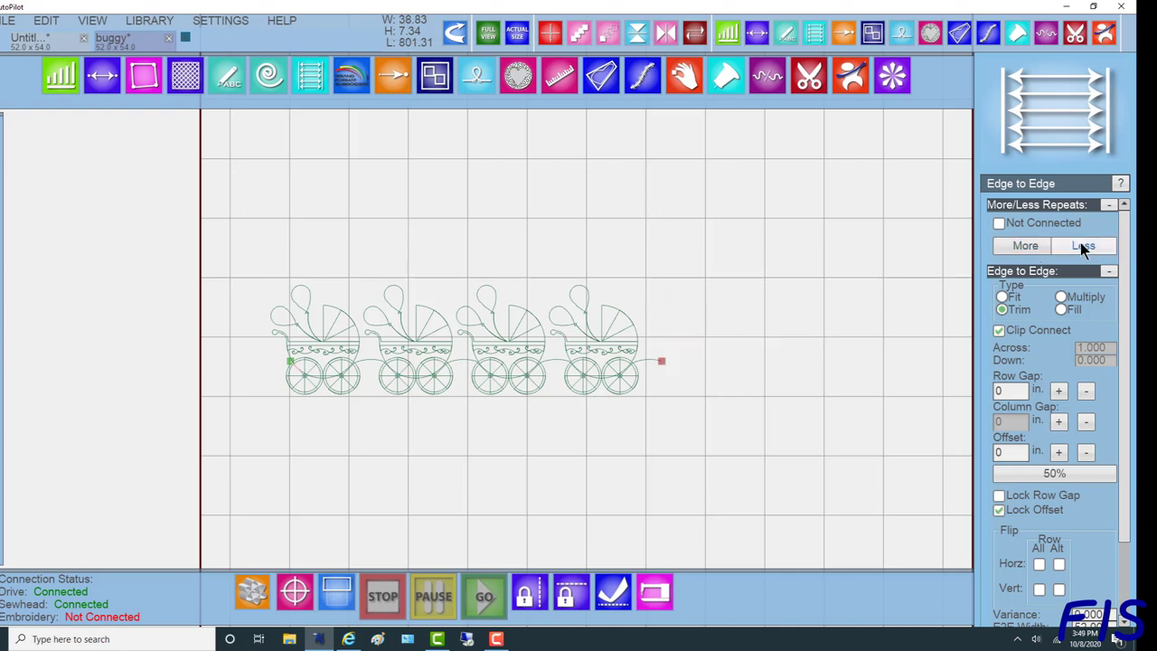